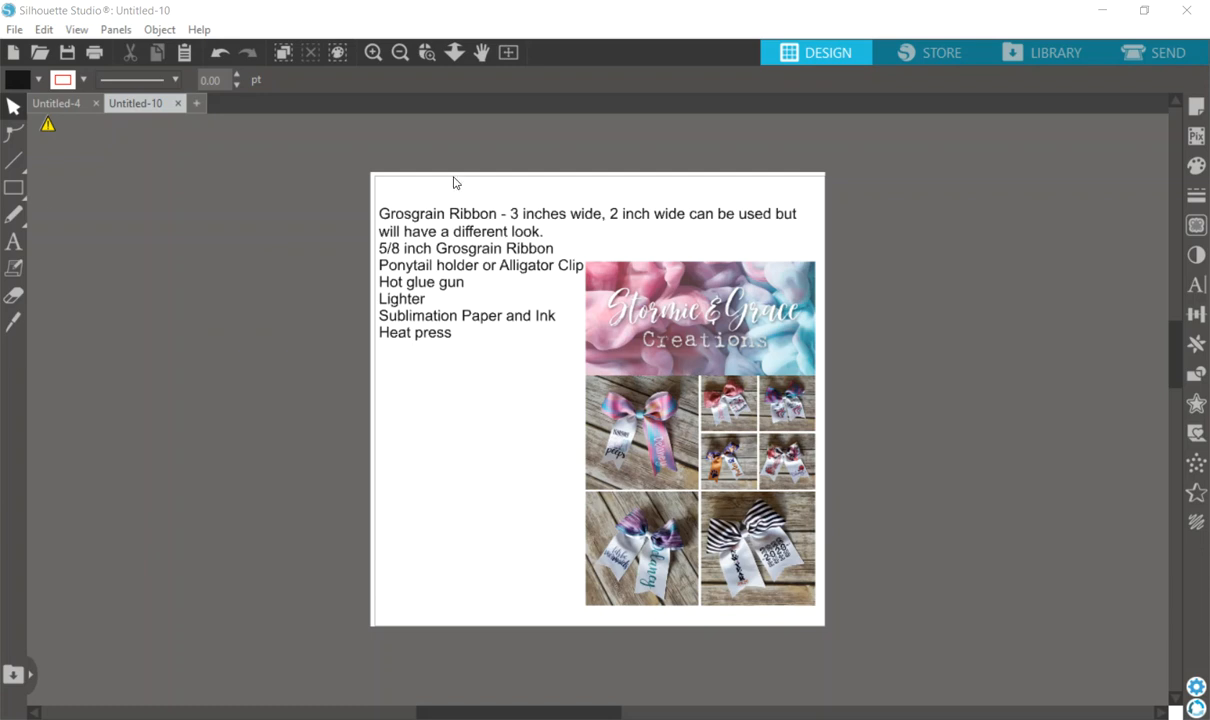
- Create a new blank document and choose None for both its machine and its cutting mat
left_click(197, 104)
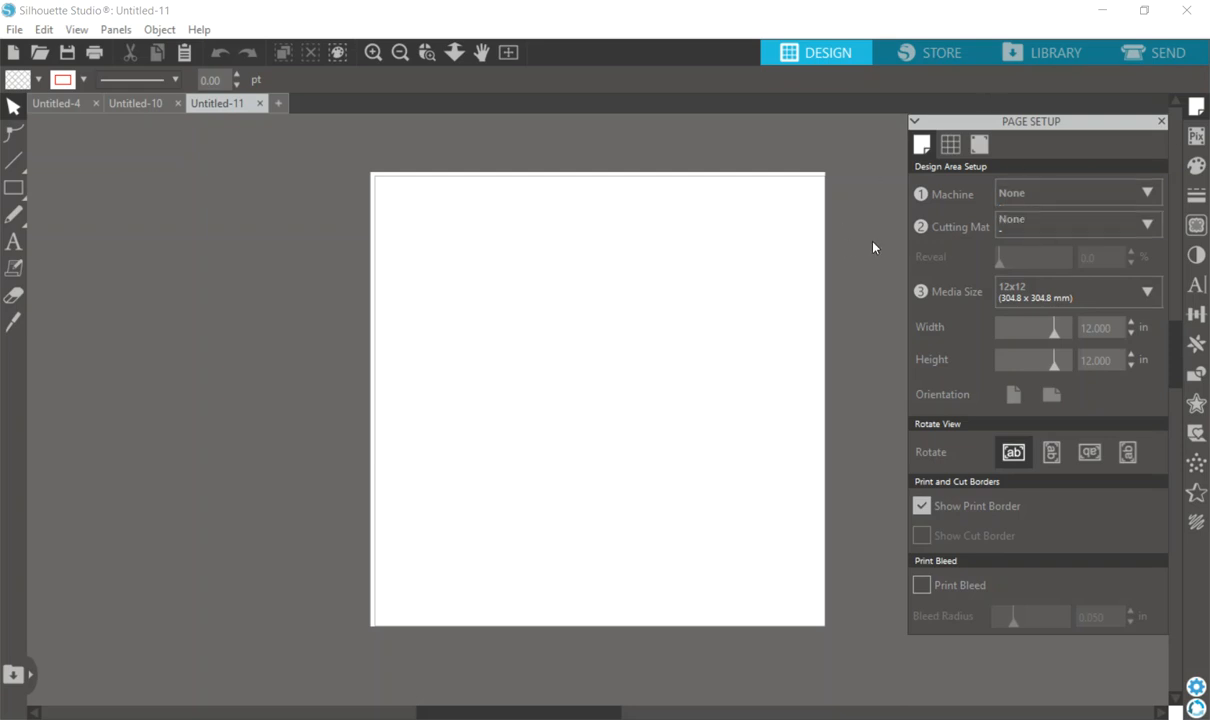
left_click(1147, 194)
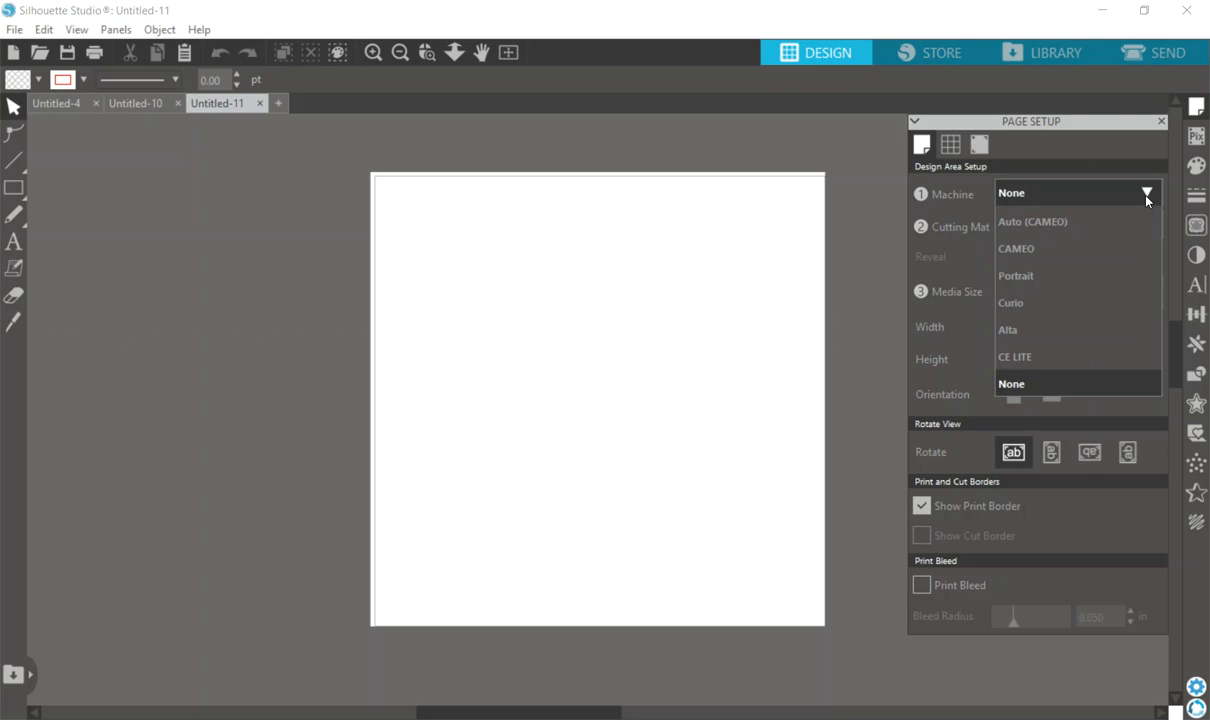
left_click(1069, 196)
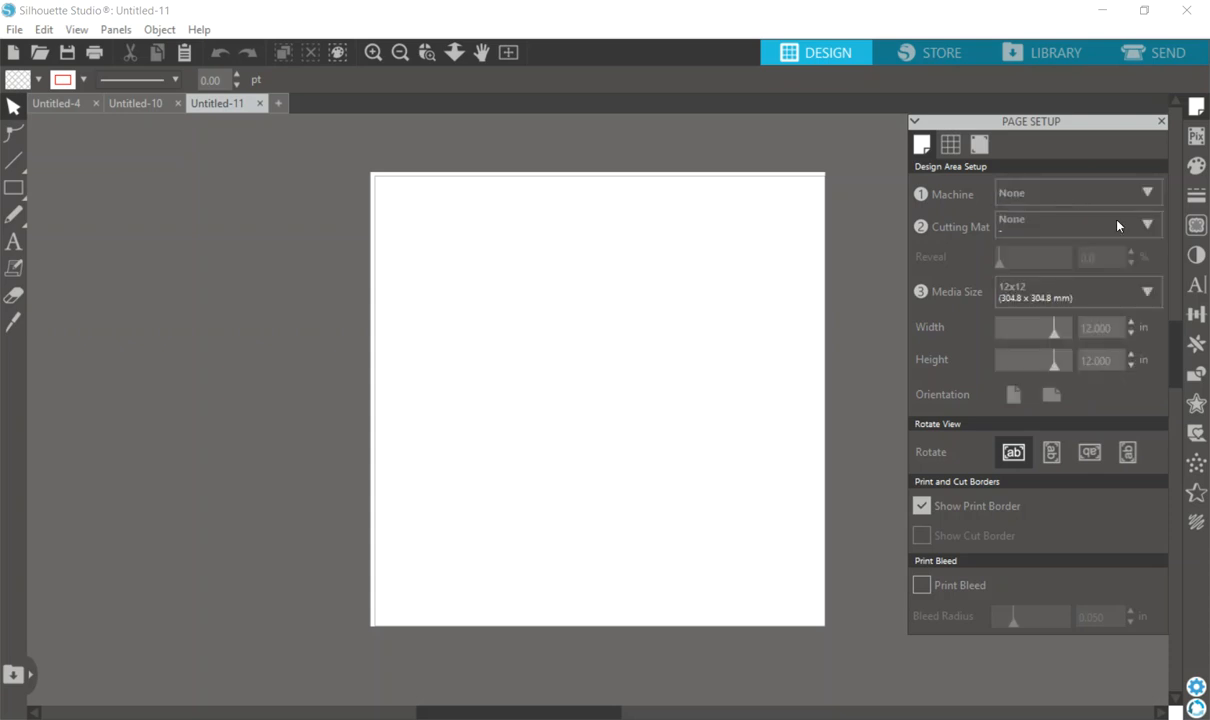
left_click(1147, 224)
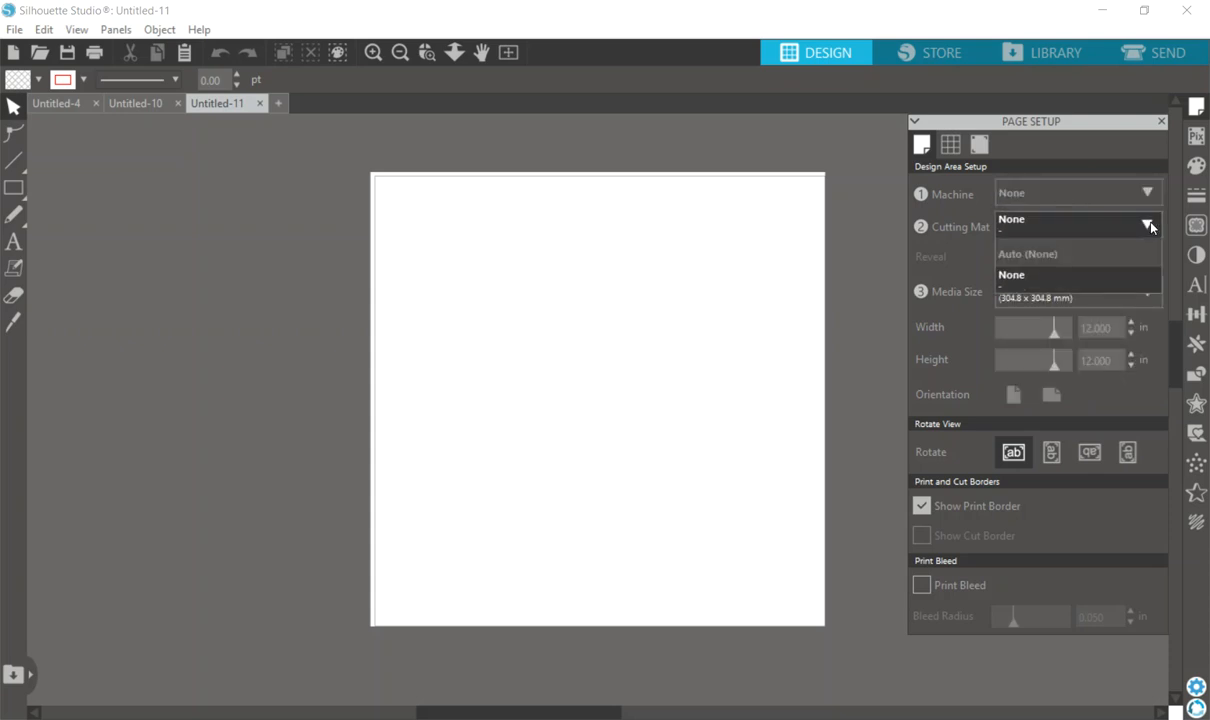
left_click(1040, 277)
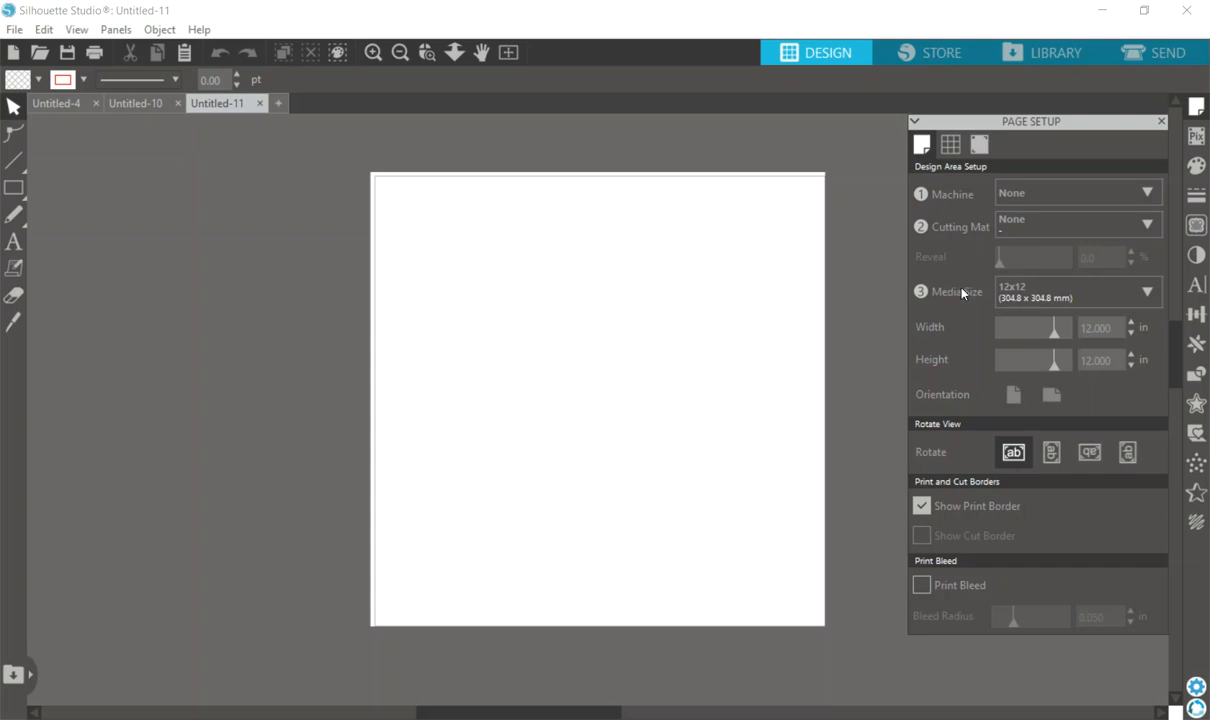
- Set the page to a custom media size of 13 by 19 in and hide the print border
left_click(1152, 292)
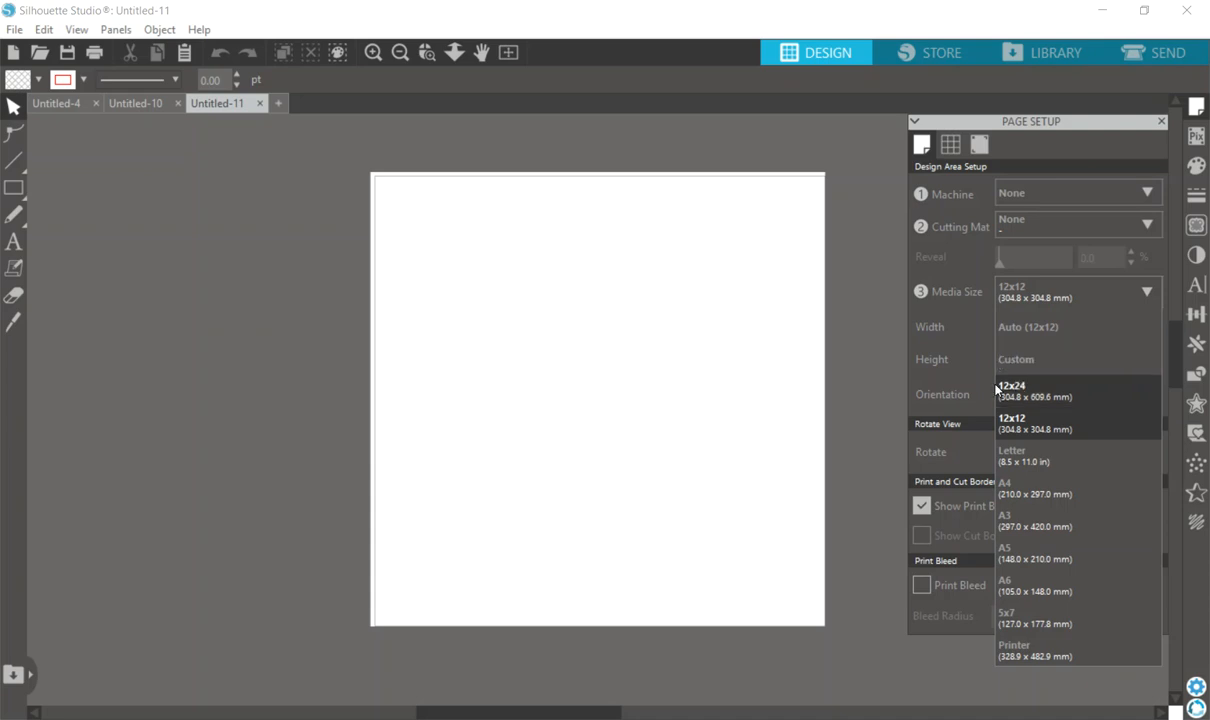
left_click(1012, 358)
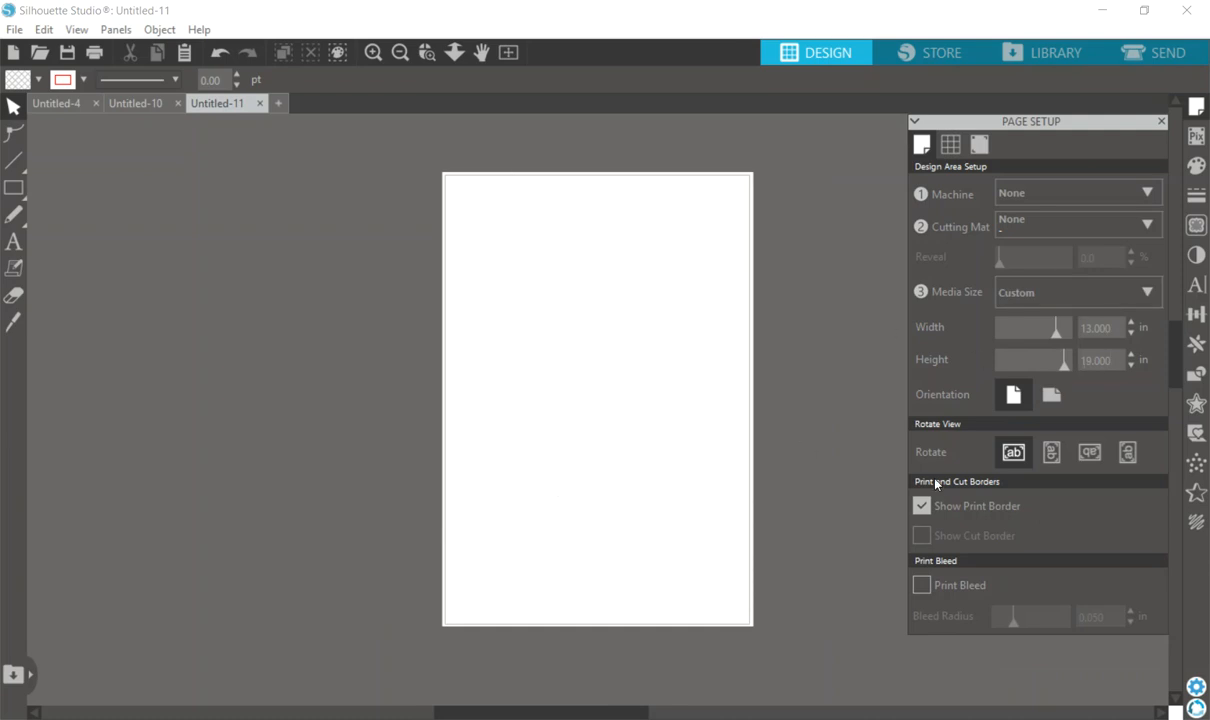
left_click(928, 512)
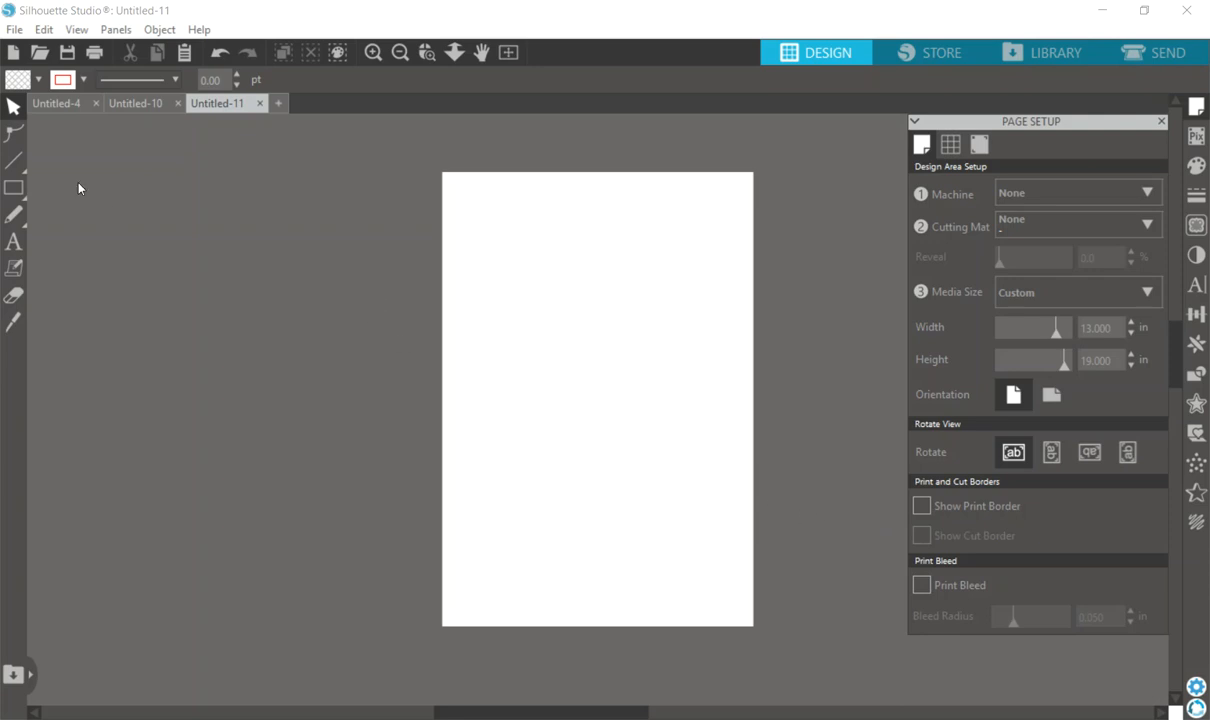
- Draw a tall rectangle about 4.93 in wide and 12.01 in high in the page's upper-left area
mouse_move(11, 190)
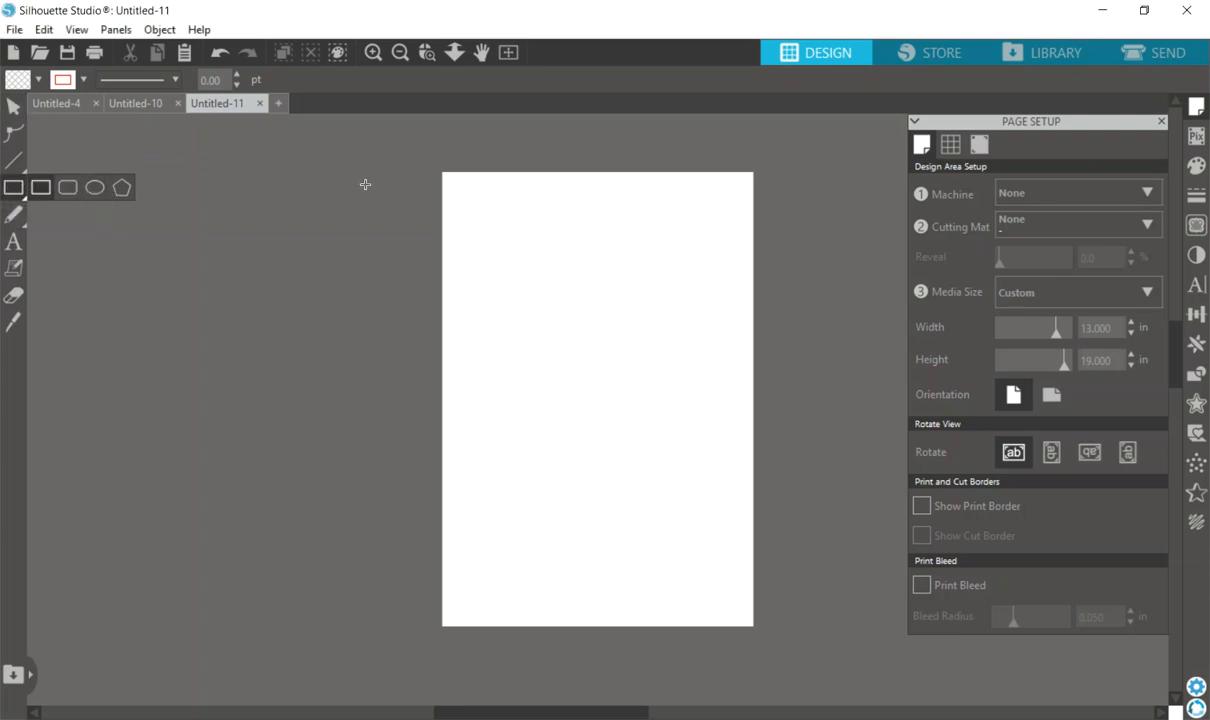
left_click_drag(461, 184, 579, 471)
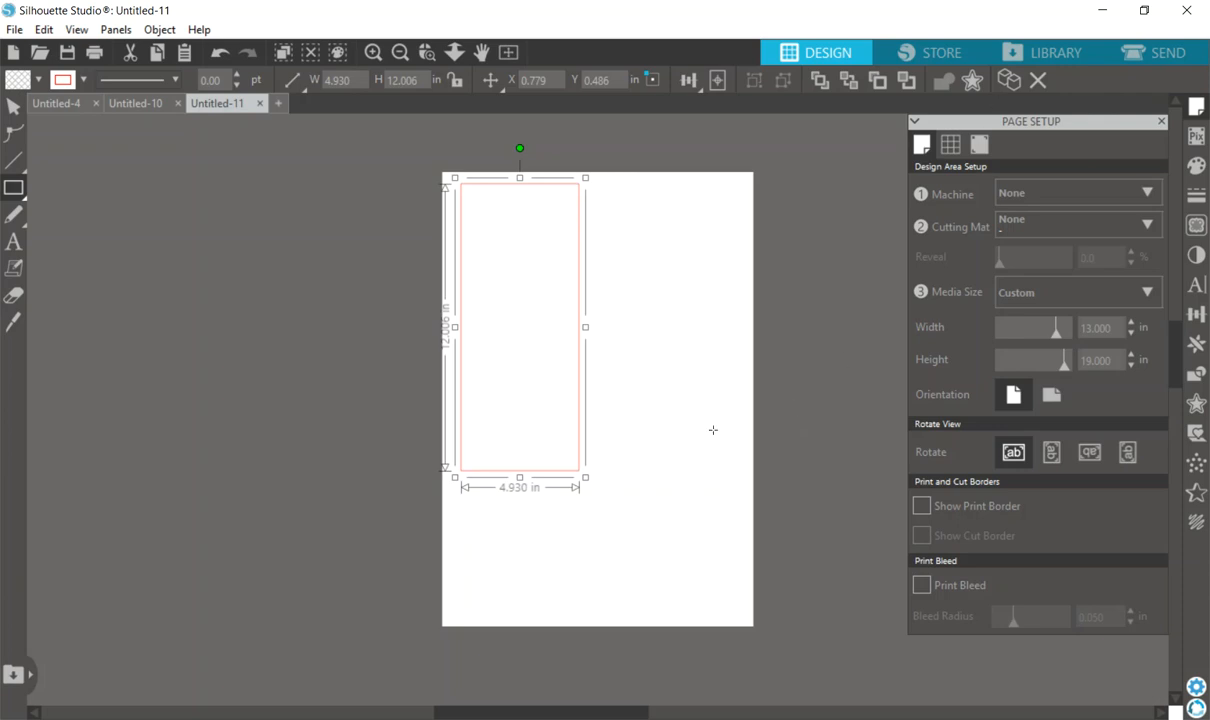
left_click(14, 241)
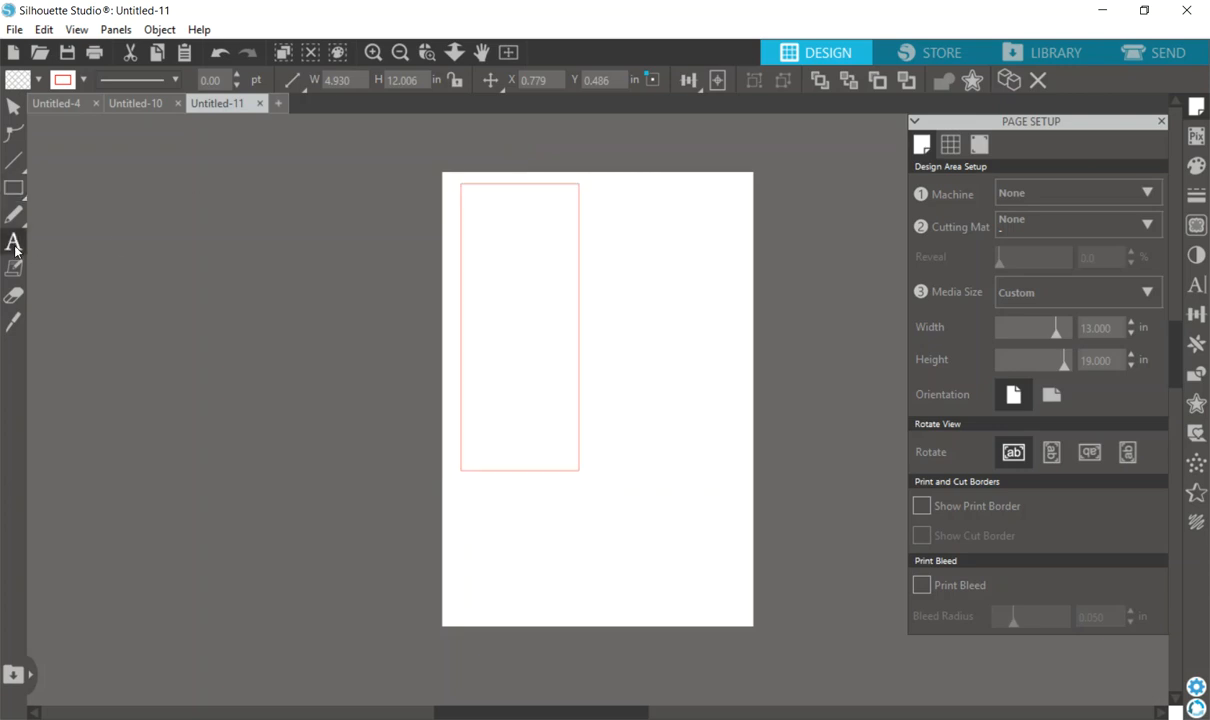
key("v")
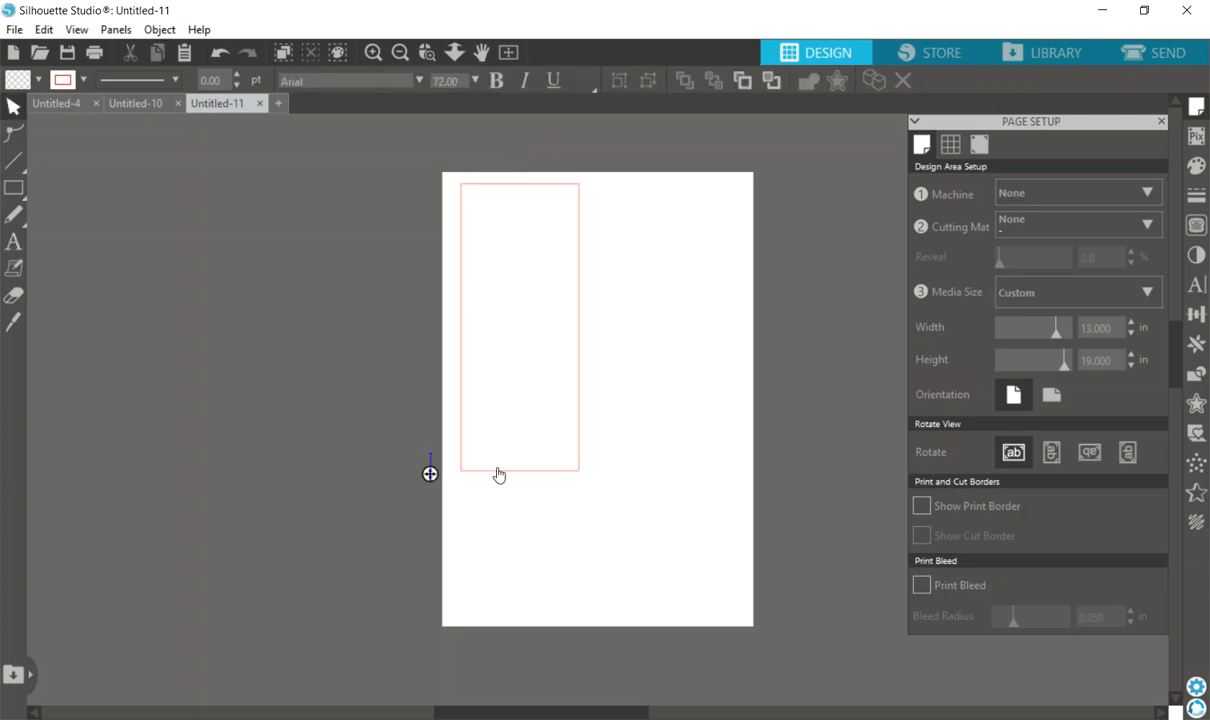
- Resize the rectangle to 3.15 in wide and 8 in high
left_click(494, 470)
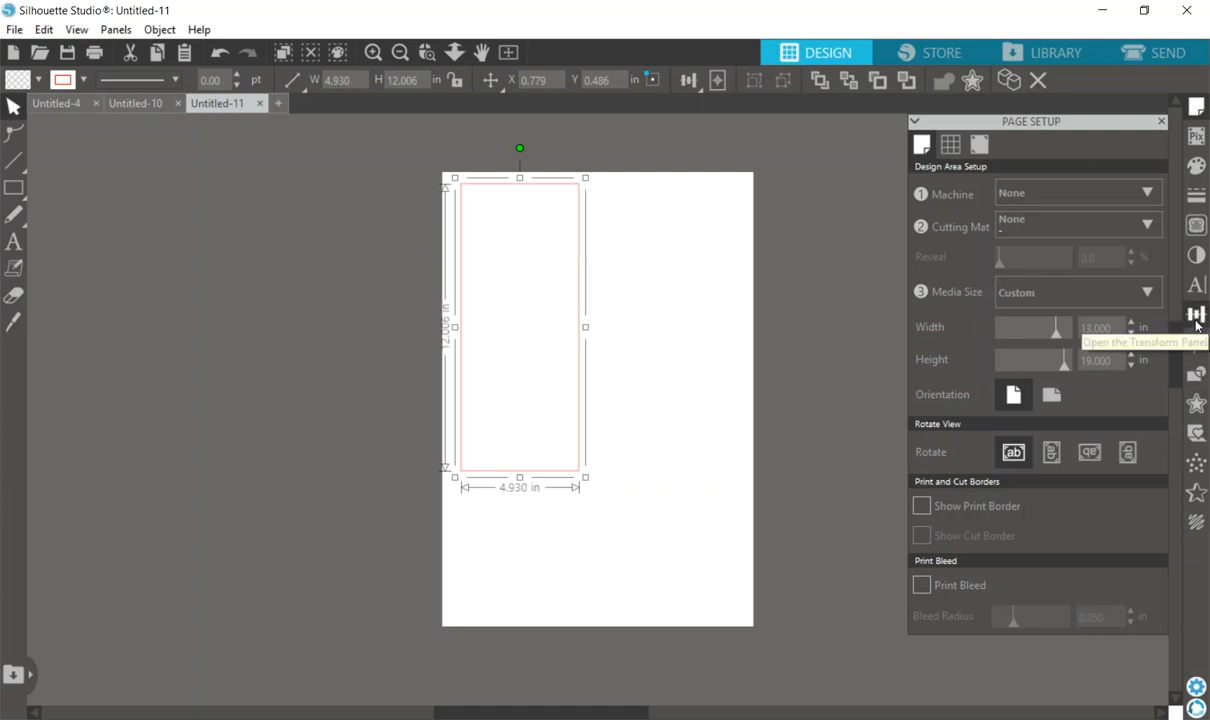
left_click(1197, 316)
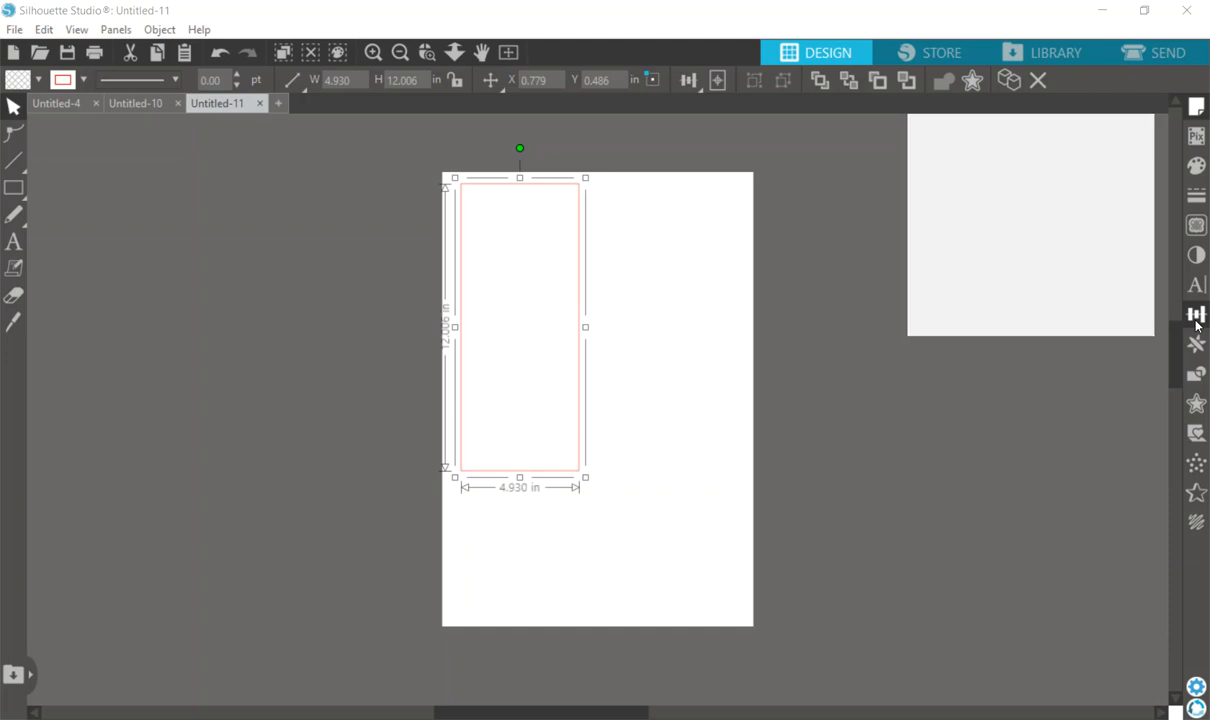
left_click(953, 145)
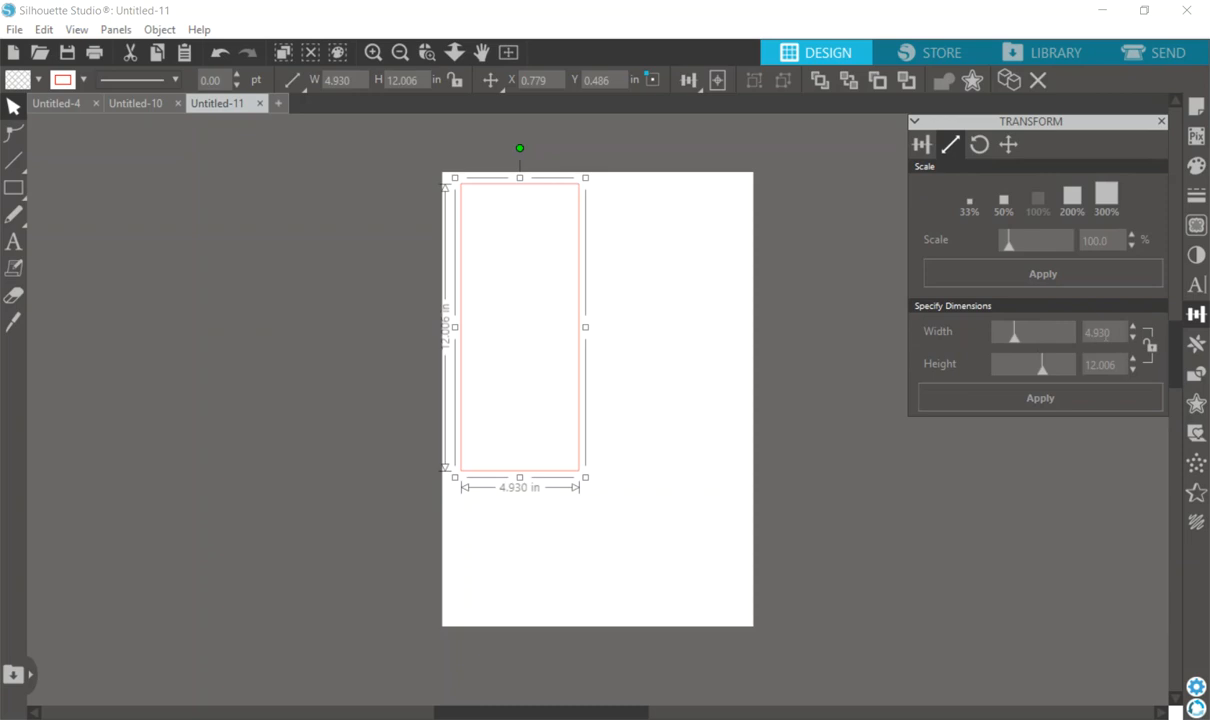
left_click_drag(1119, 331, 1077, 331)
type("3.15")
key("Tab")
left_click_drag(1118, 364, 1058, 362)
type("8.00")
left_click(1046, 400)
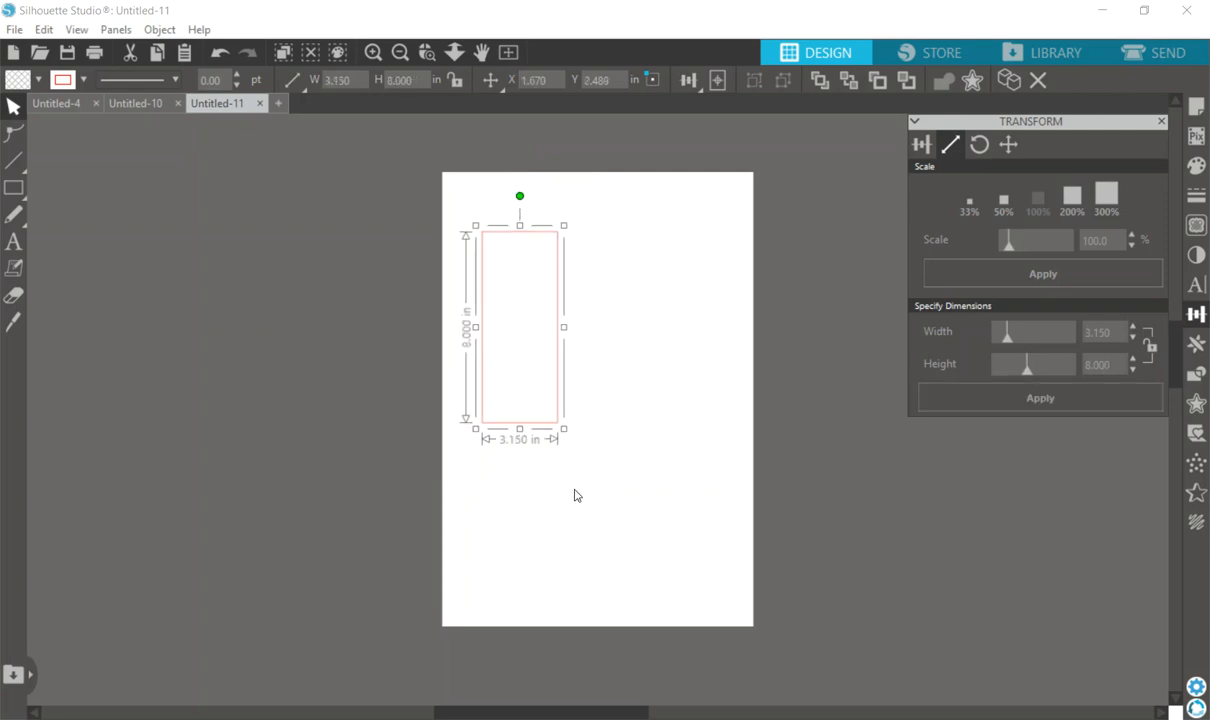
- Move the rectangle up into the upper-left corner of the page and deselect it
left_click(551, 470)
left_click_drag(524, 427, 505, 378)
left_click(615, 392)
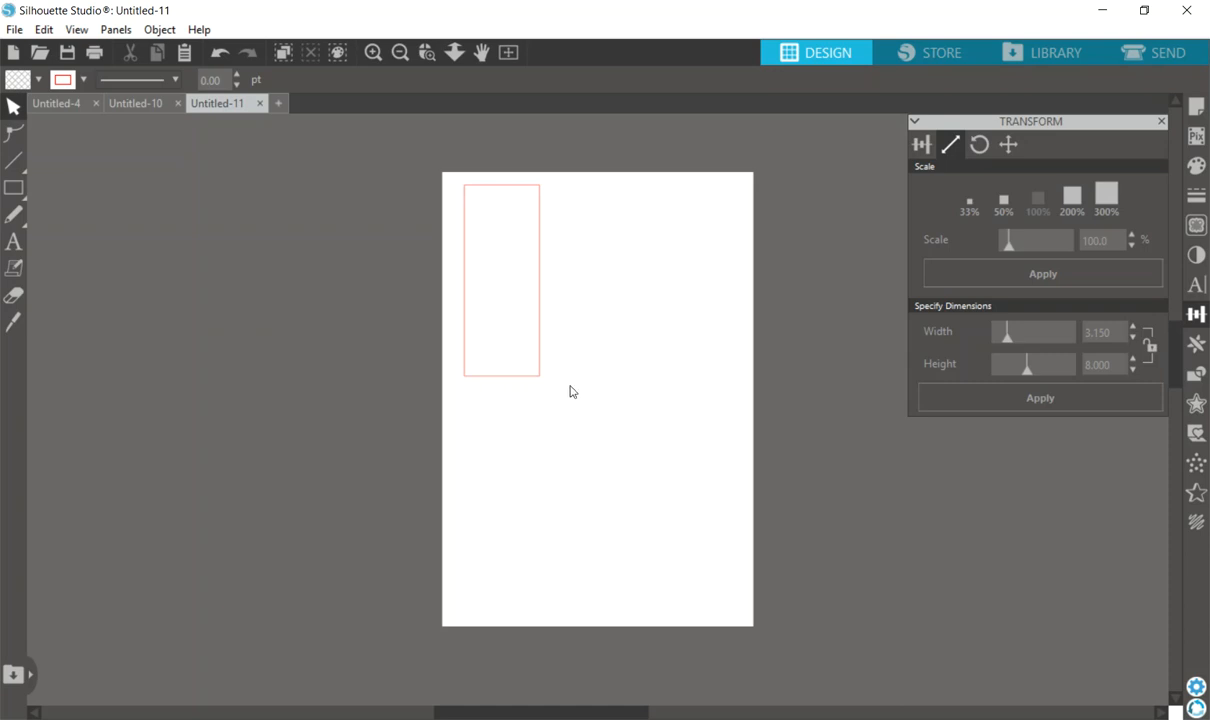
- Fill the rectangle with the mermaid scales purple pattern and remove its red outline
left_click(526, 377)
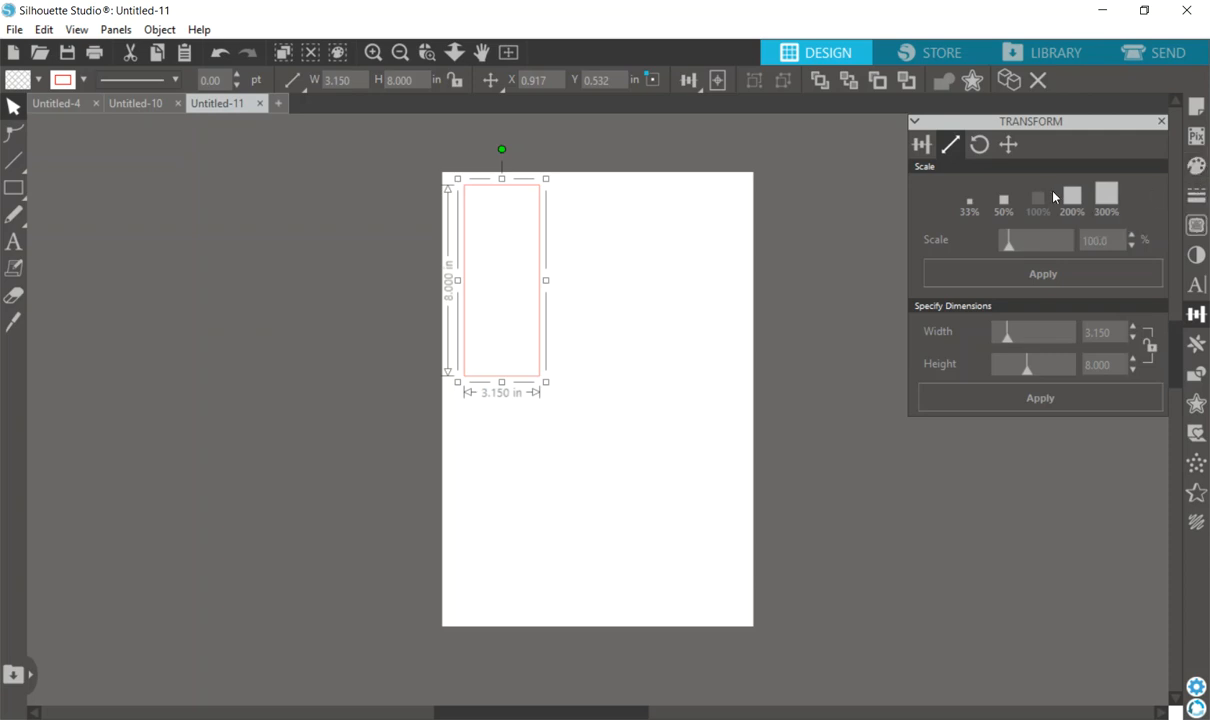
left_click(1196, 166)
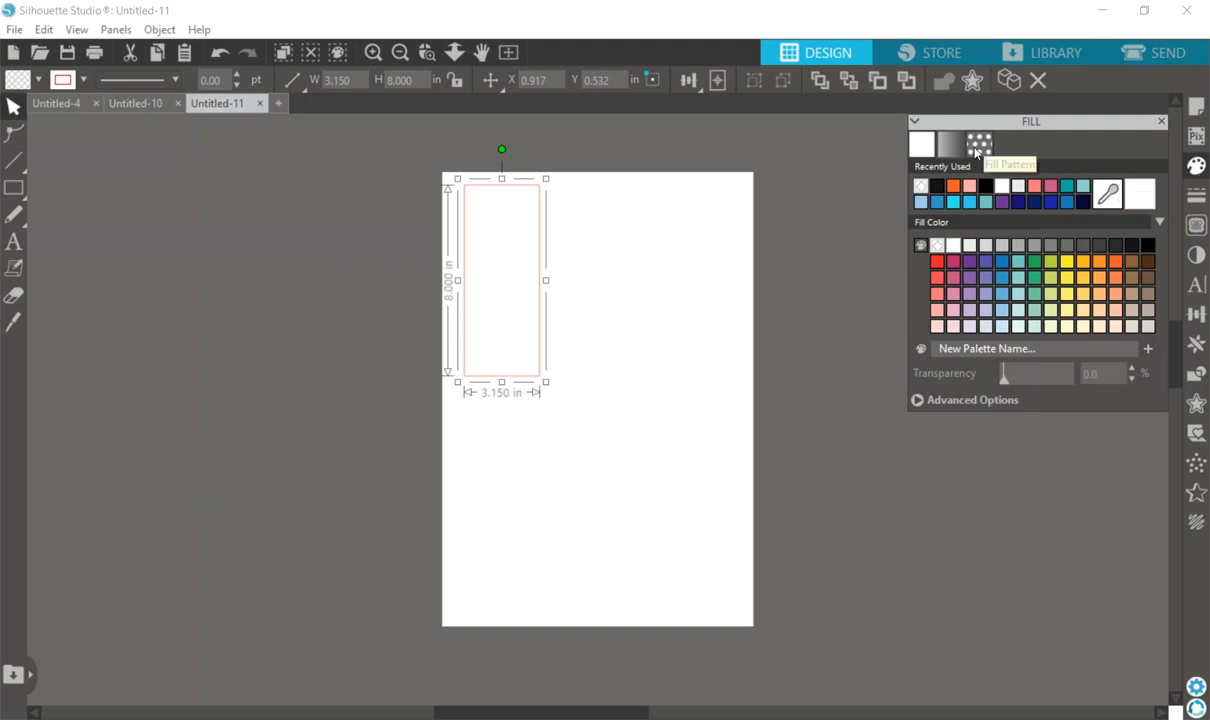
left_click(977, 148)
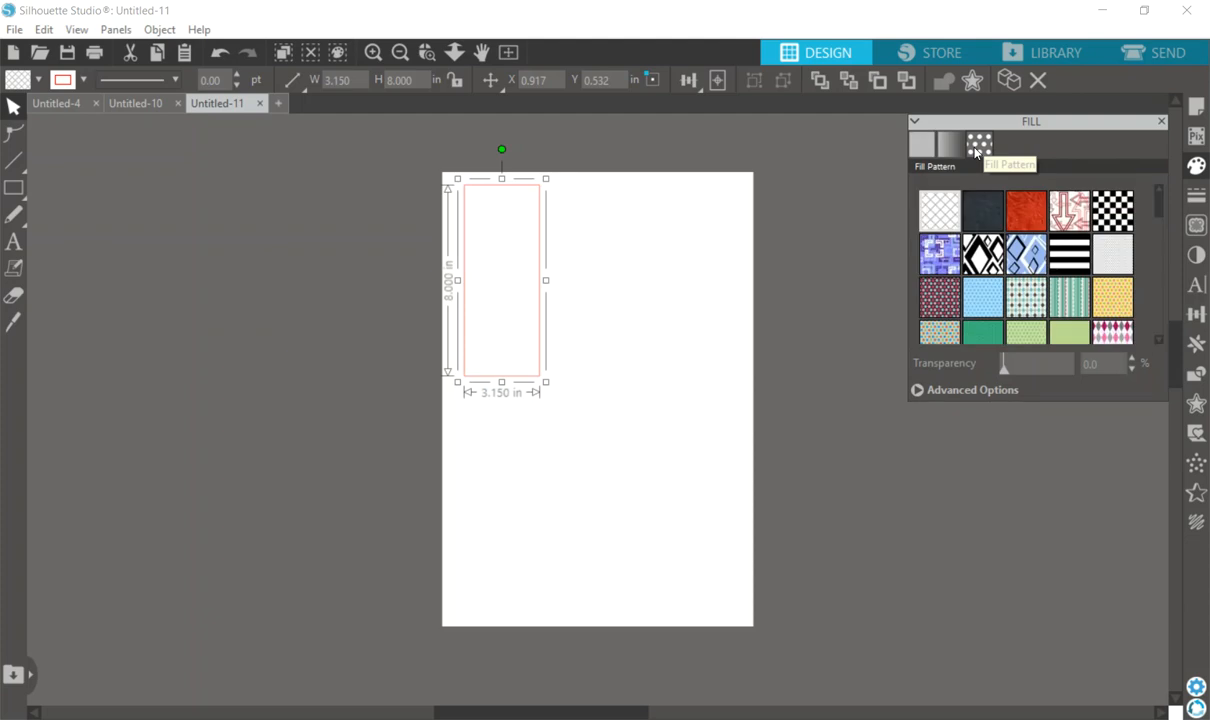
left_click_drag(1161, 202, 1155, 270)
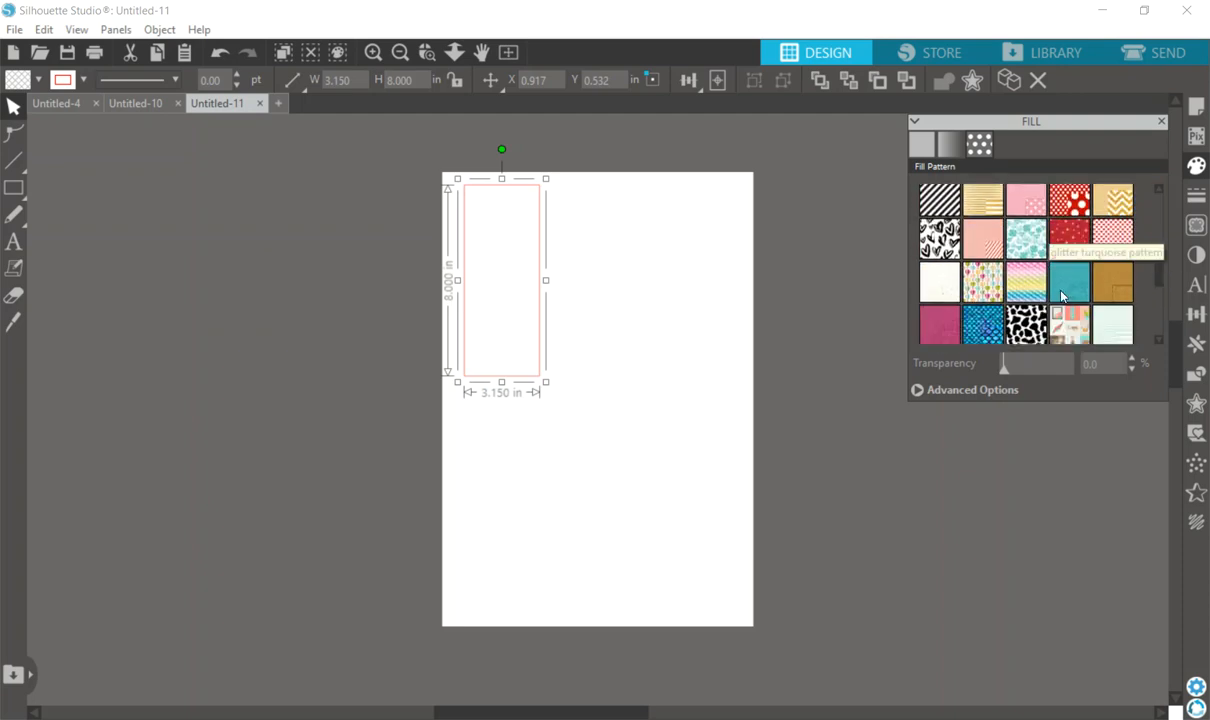
scroll(1162, 279, "down", 3)
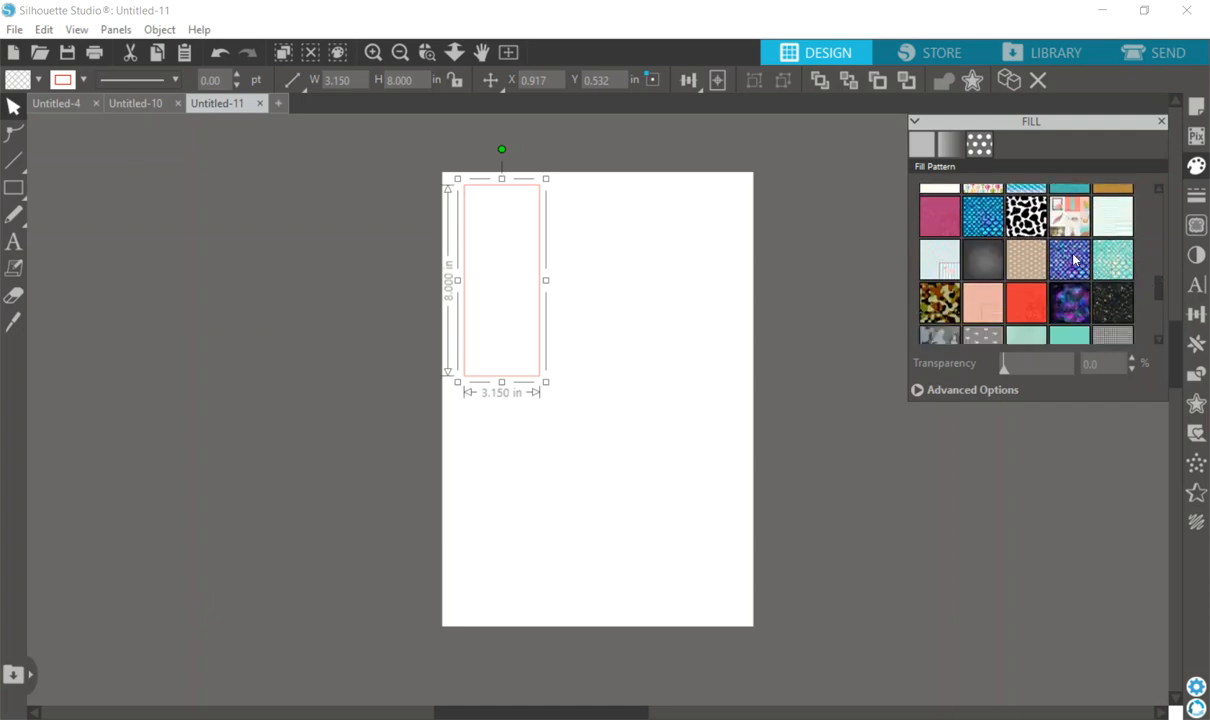
left_click(1078, 260)
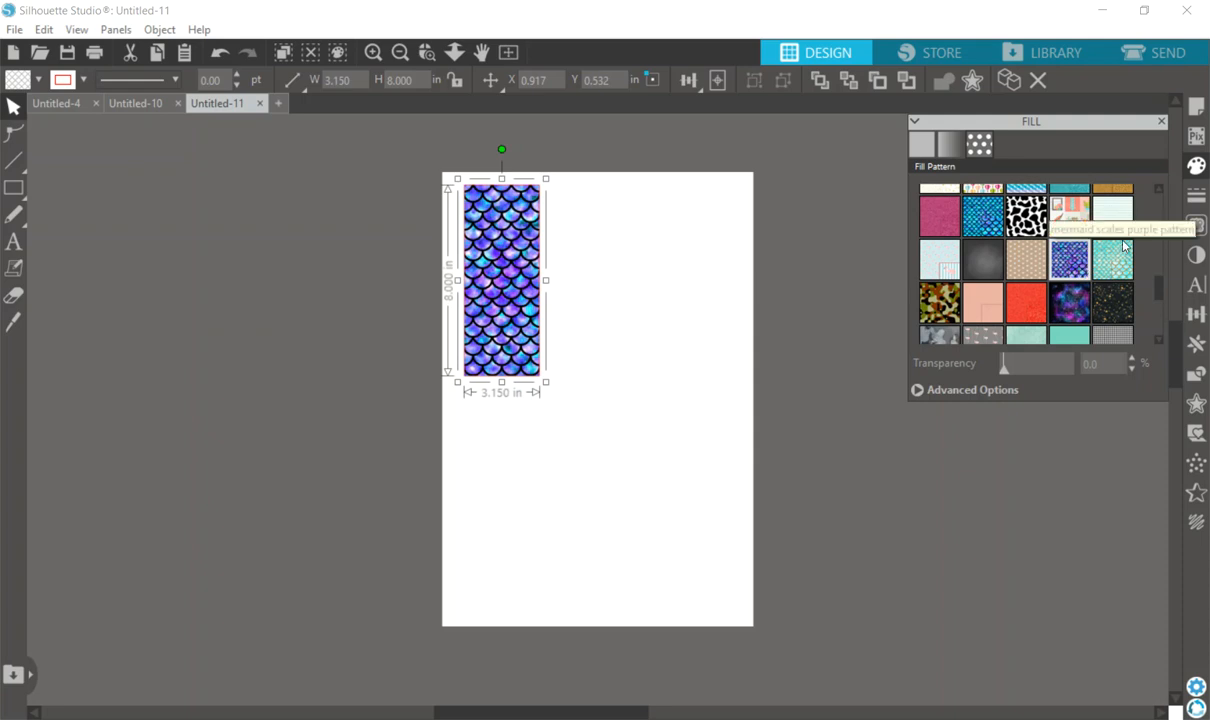
left_click(1196, 195)
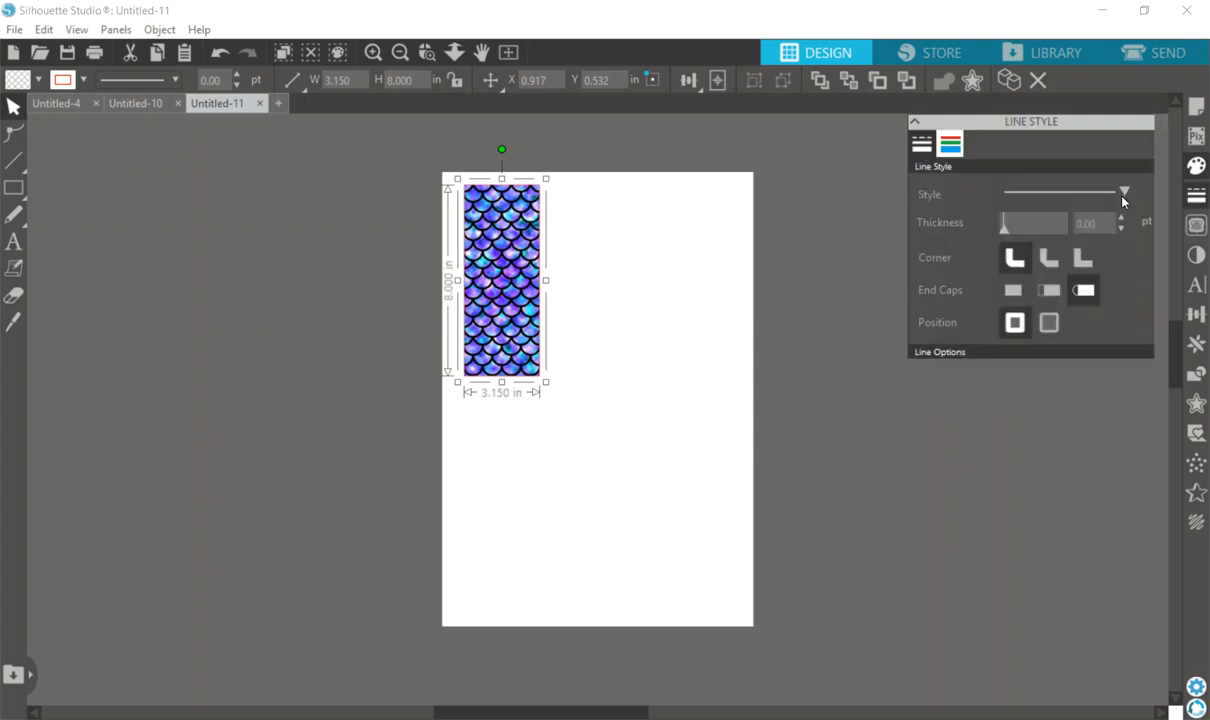
left_click(950, 144)
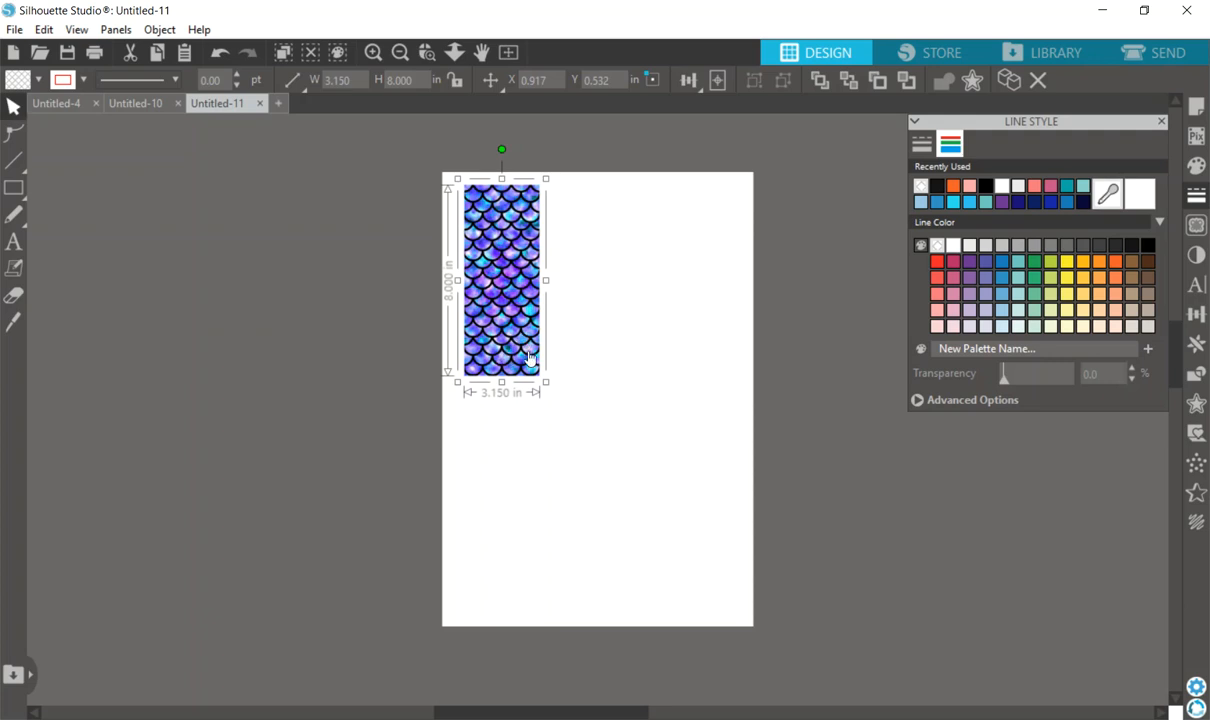
- Duplicate the patterned rectangle and place the copy directly beneath the original, nudged down to leave a hairline gap
key("ctrl+d")
left_click_drag(505, 333, 501, 509)
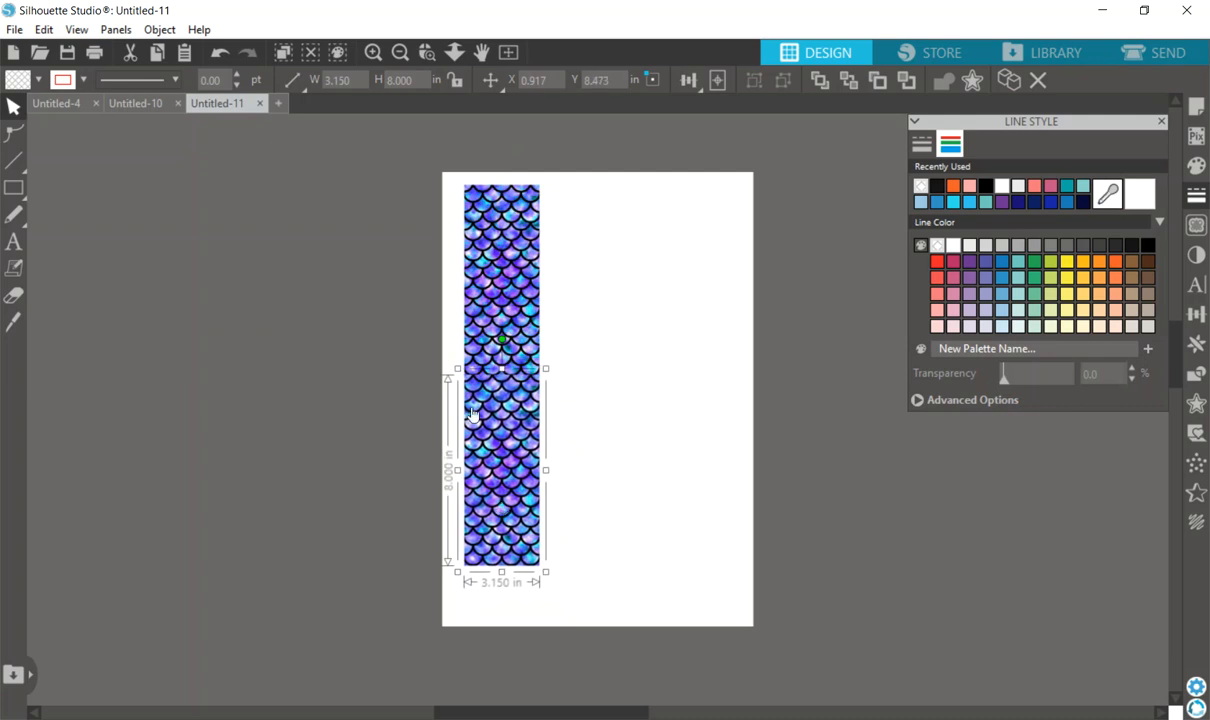
left_click(373, 52)
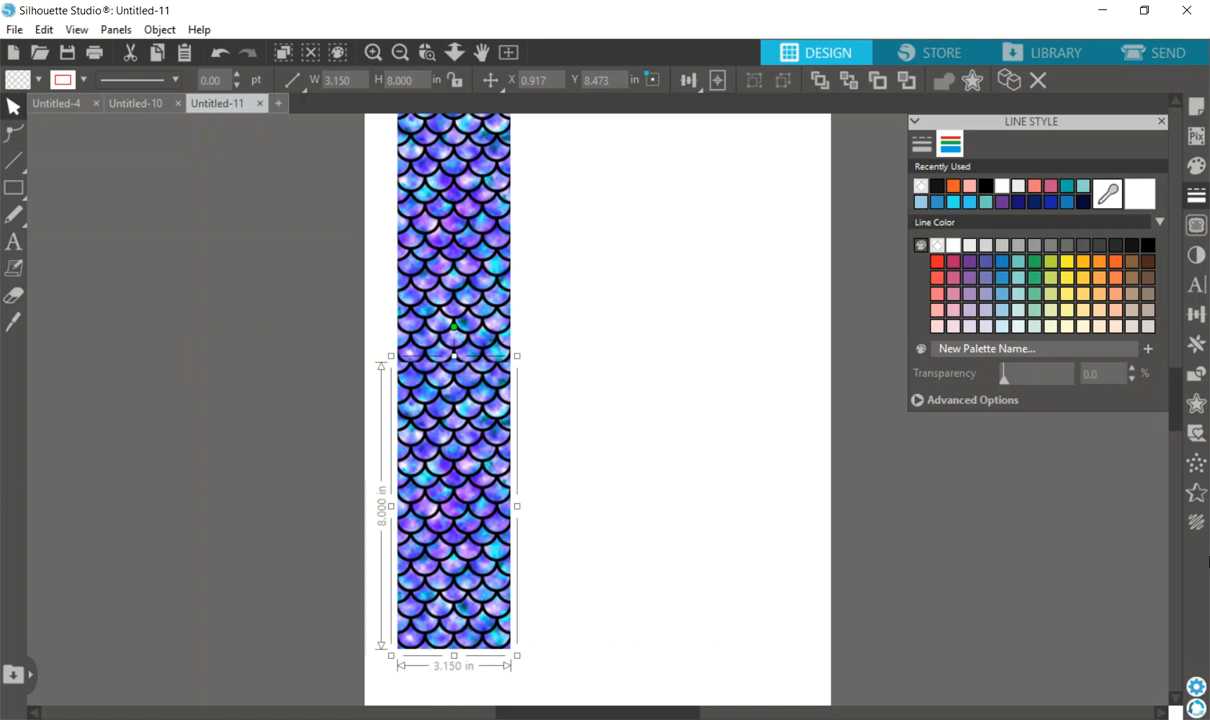
key("Down")
key("Down")
key("Down")
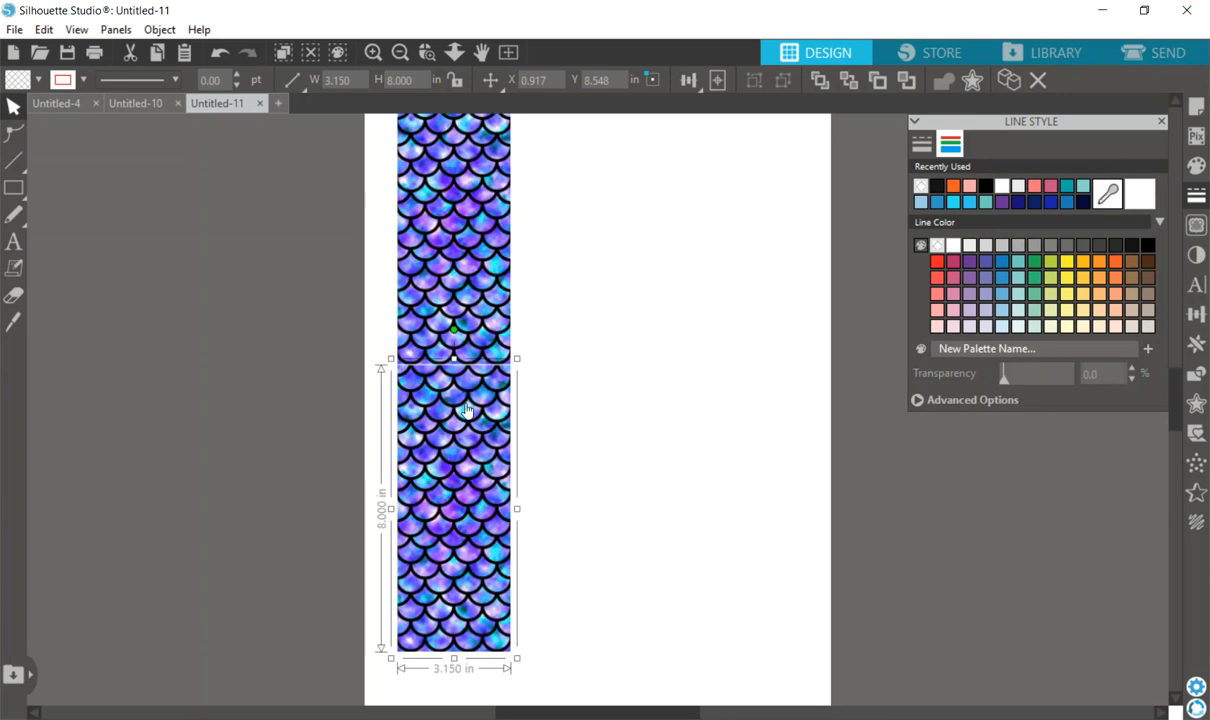
- Fill the lower rectangle with the glitter turquoise pattern and deselect it
left_click(1198, 166)
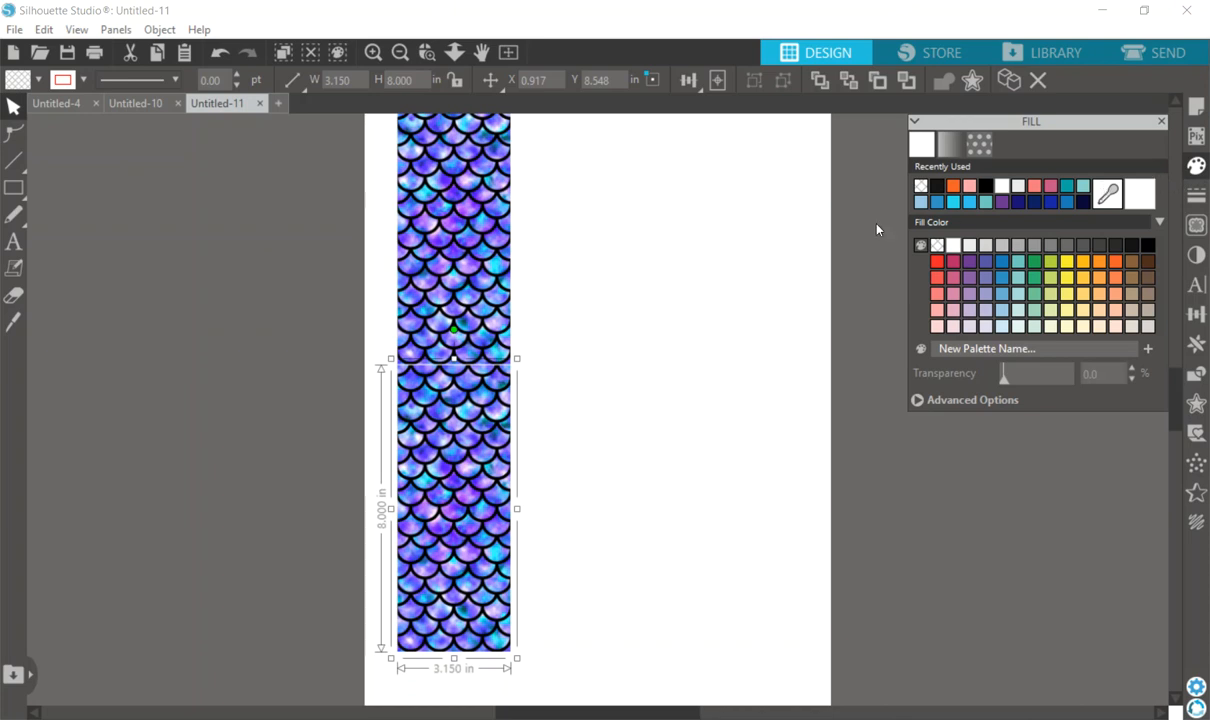
left_click(982, 143)
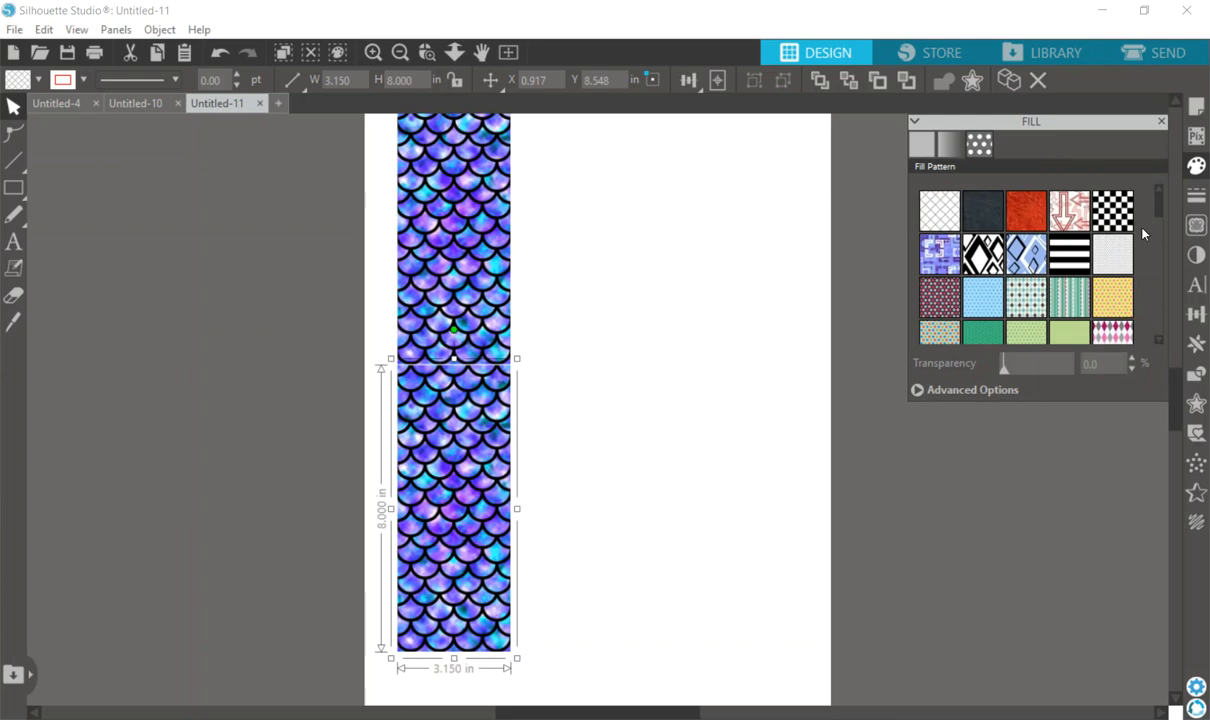
left_click_drag(1160, 206, 1172, 276)
left_click(1060, 278)
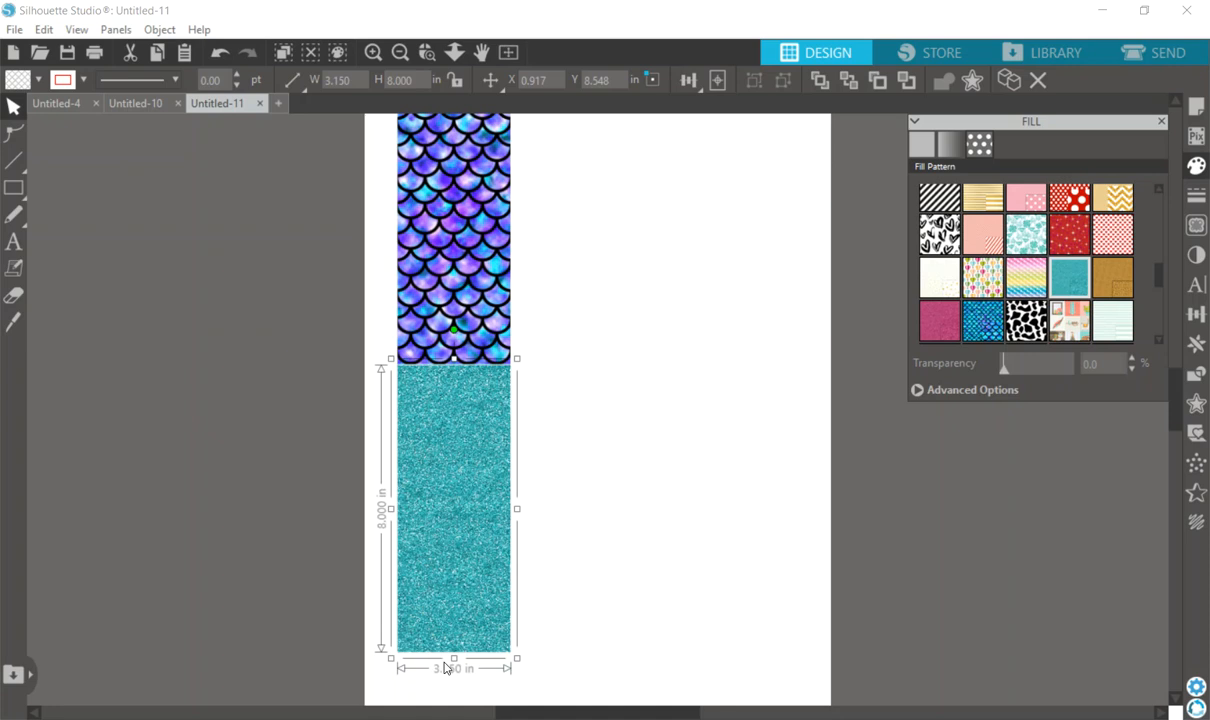
left_click(579, 523)
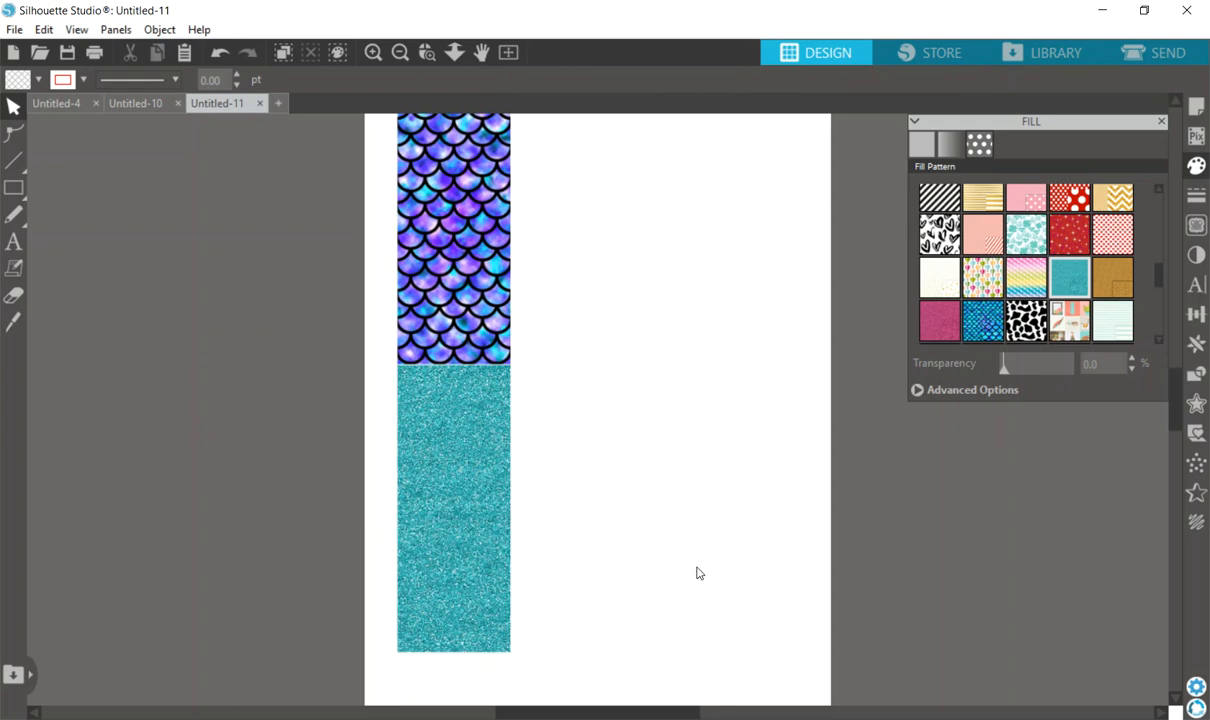
left_click(430, 490)
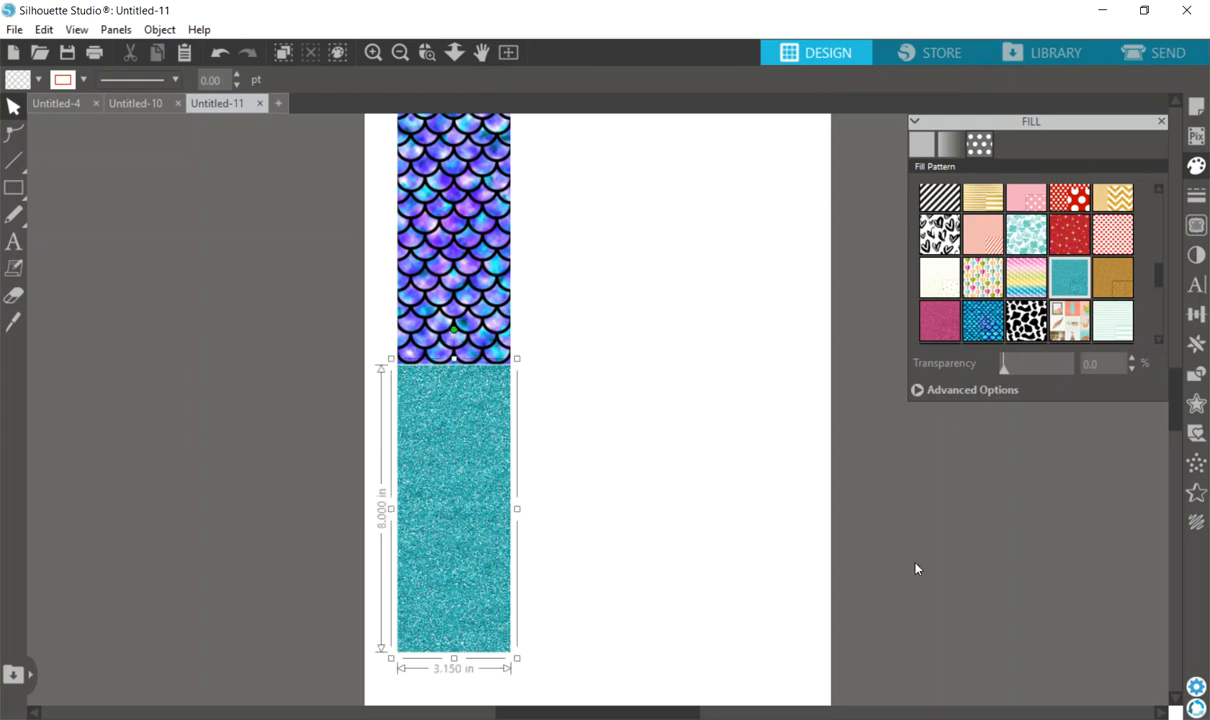
key("c")
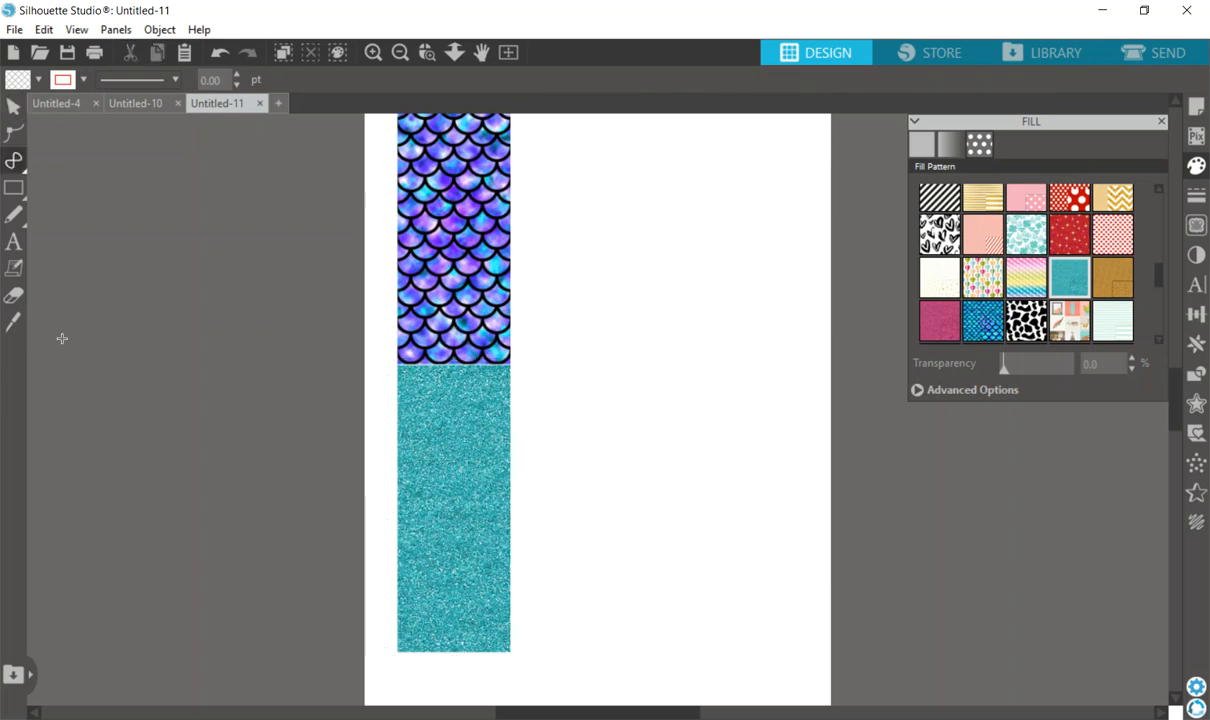
left_click(13, 243)
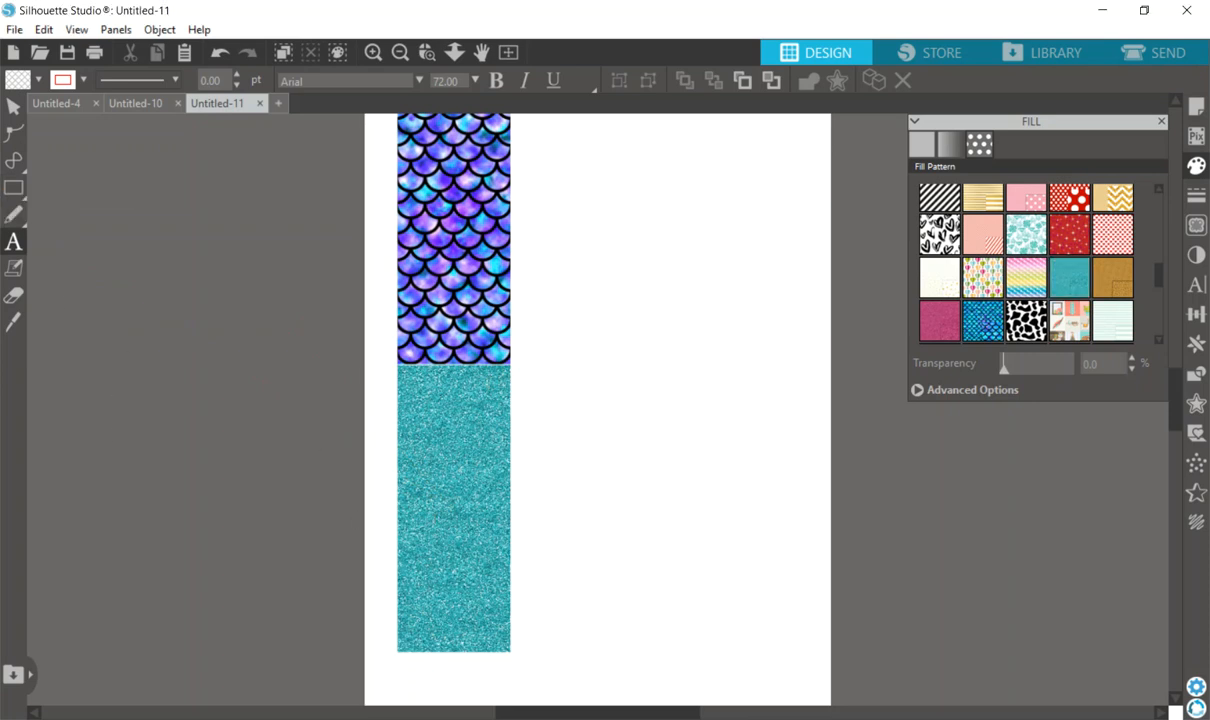
key("v")
- Duplicate the glitter turquoise rectangle and place the copy beside it on the right, leaving a gap between them
left_click(440, 525)
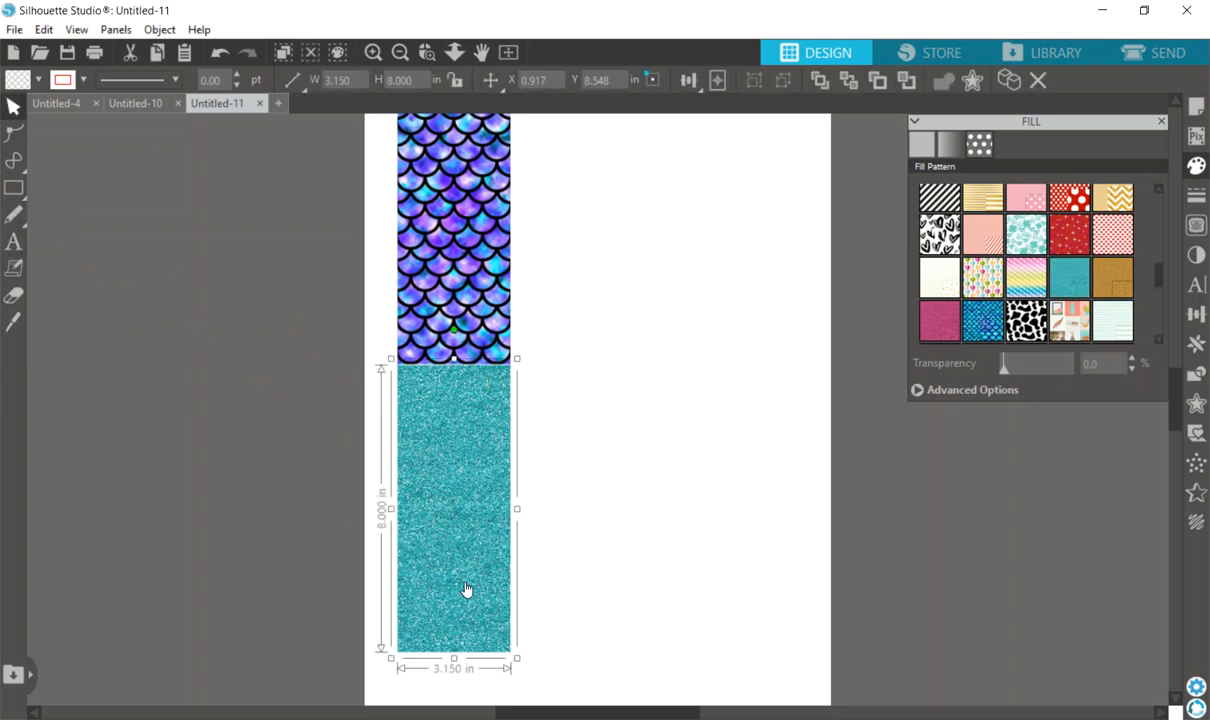
key("ctrl+c")
key("ctrl+v")
left_click_drag(486, 582, 599, 547)
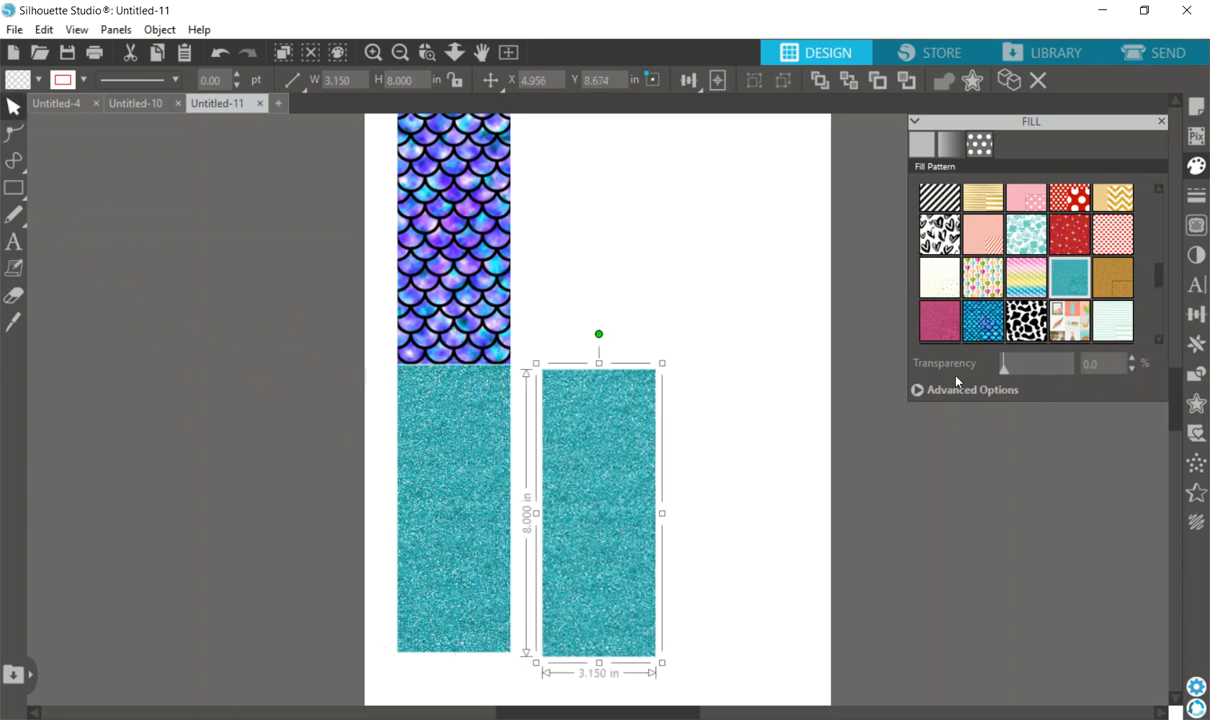
- Replace the copied rectangle's pattern fill with a transparent fill
left_click(922, 145)
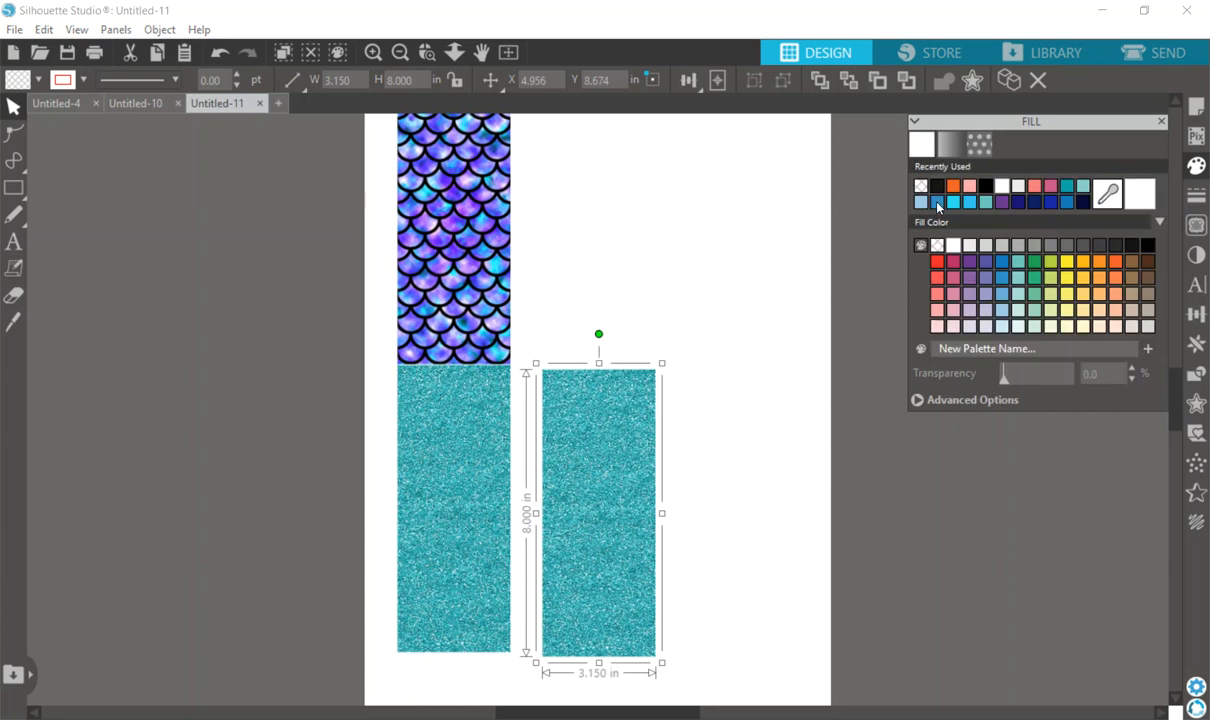
left_click(1019, 187)
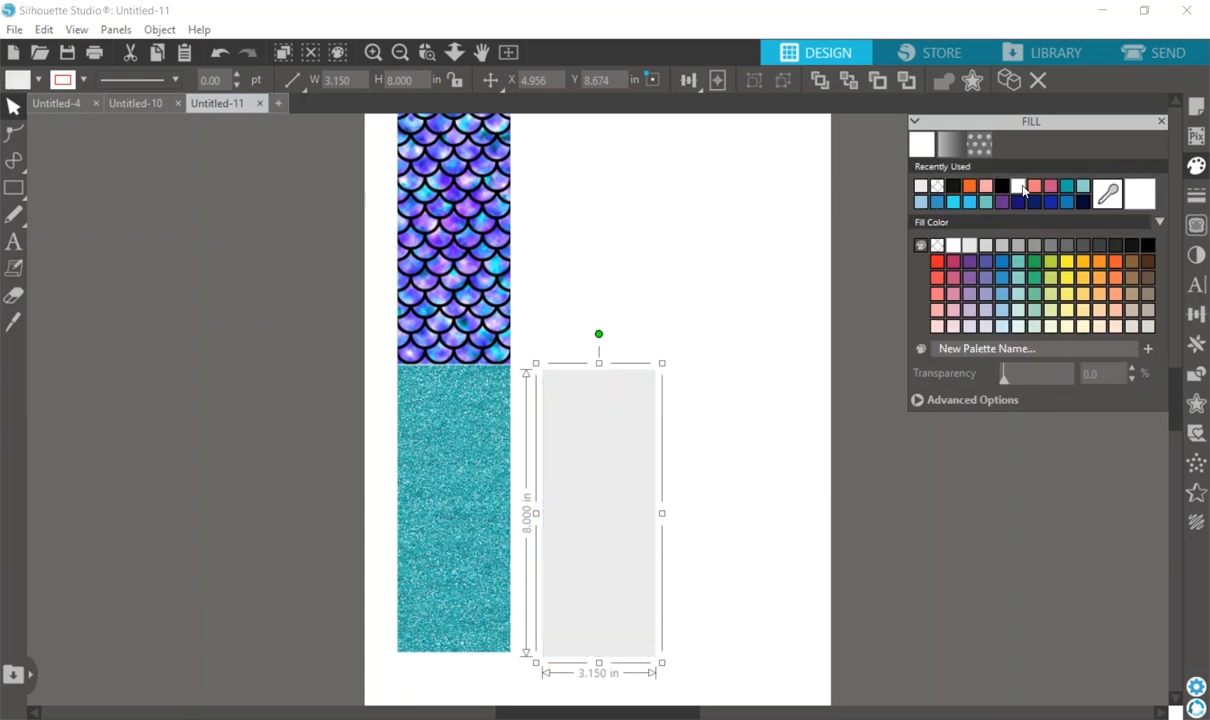
left_click(937, 188)
- Give the transparent rectangle a red outline, nudge it up roughly level with the turquoise panel, and deselect it
left_click(1196, 195)
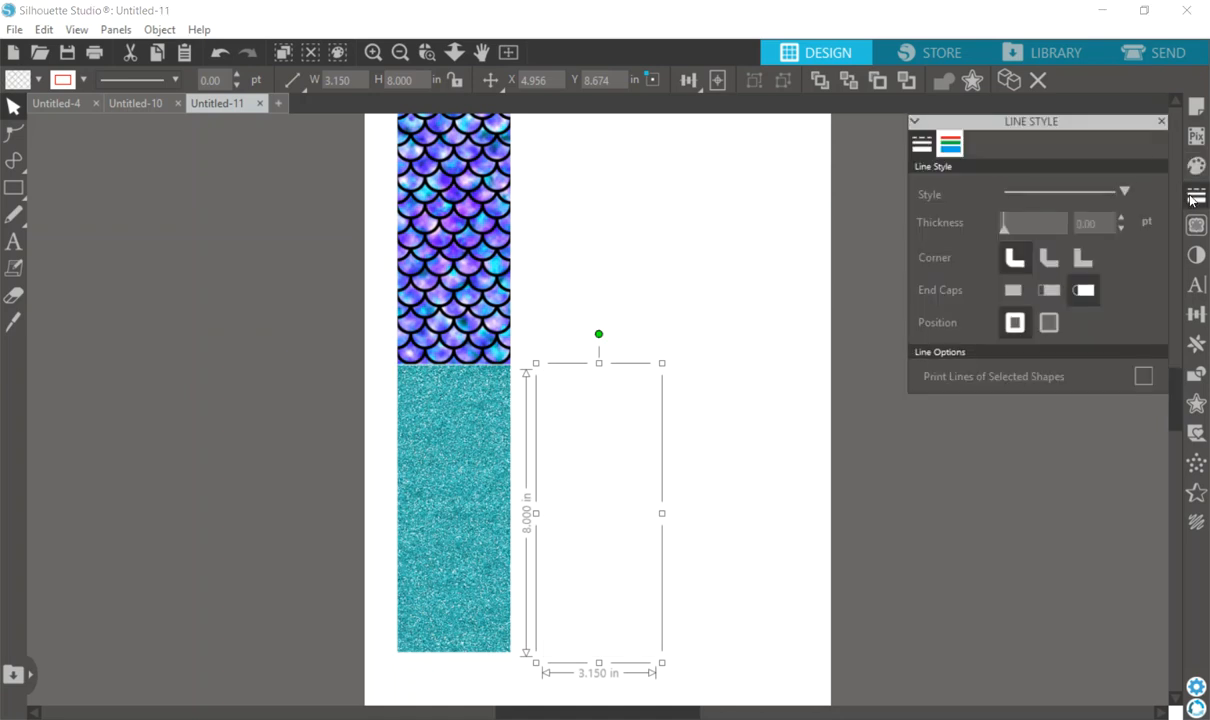
left_click(950, 143)
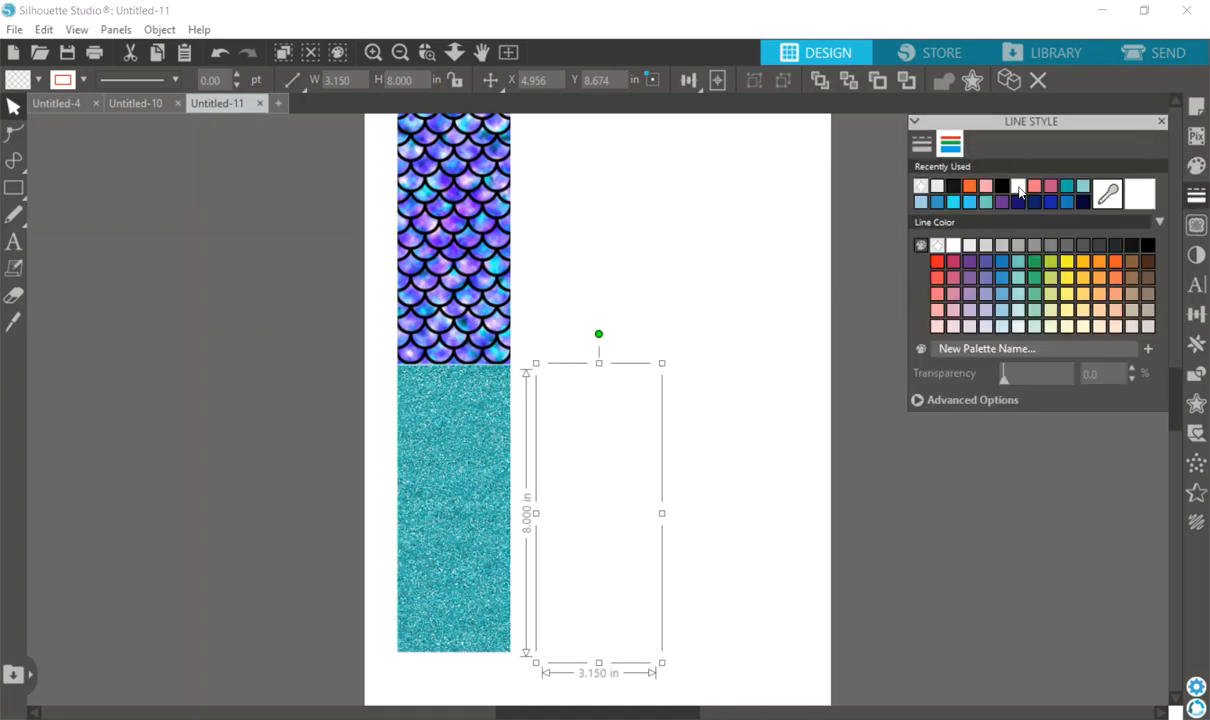
left_click(937, 261)
left_click(731, 296)
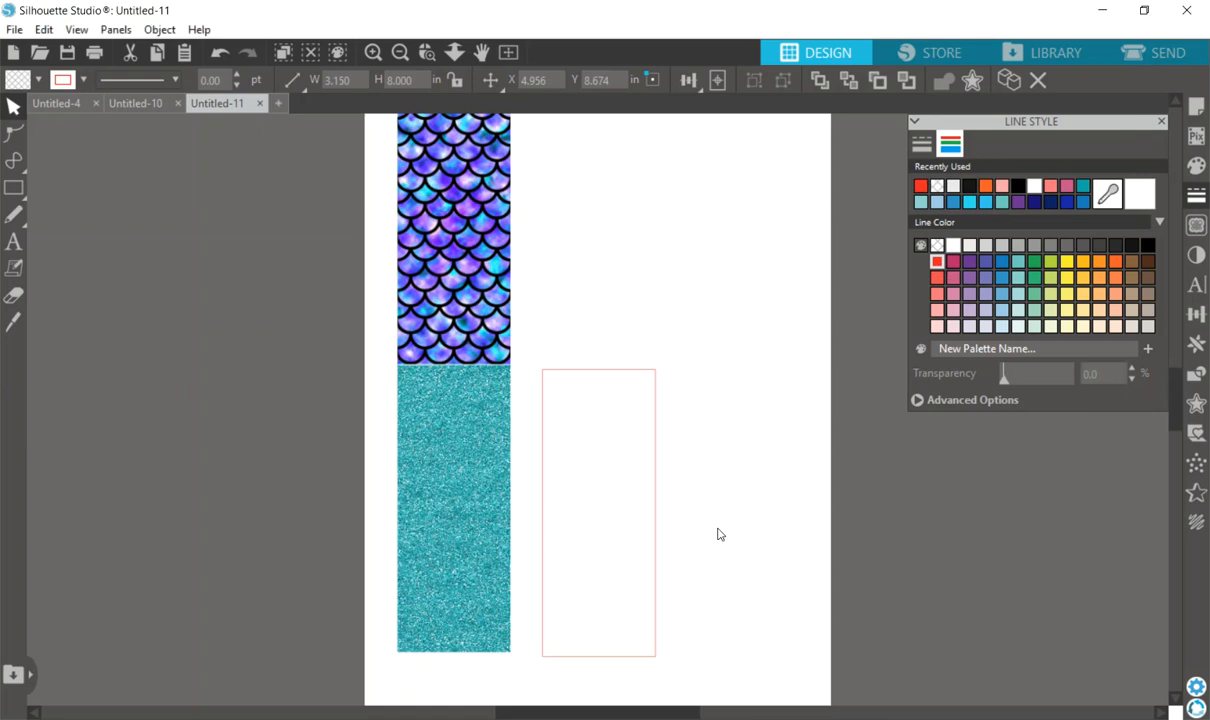
left_click(627, 370)
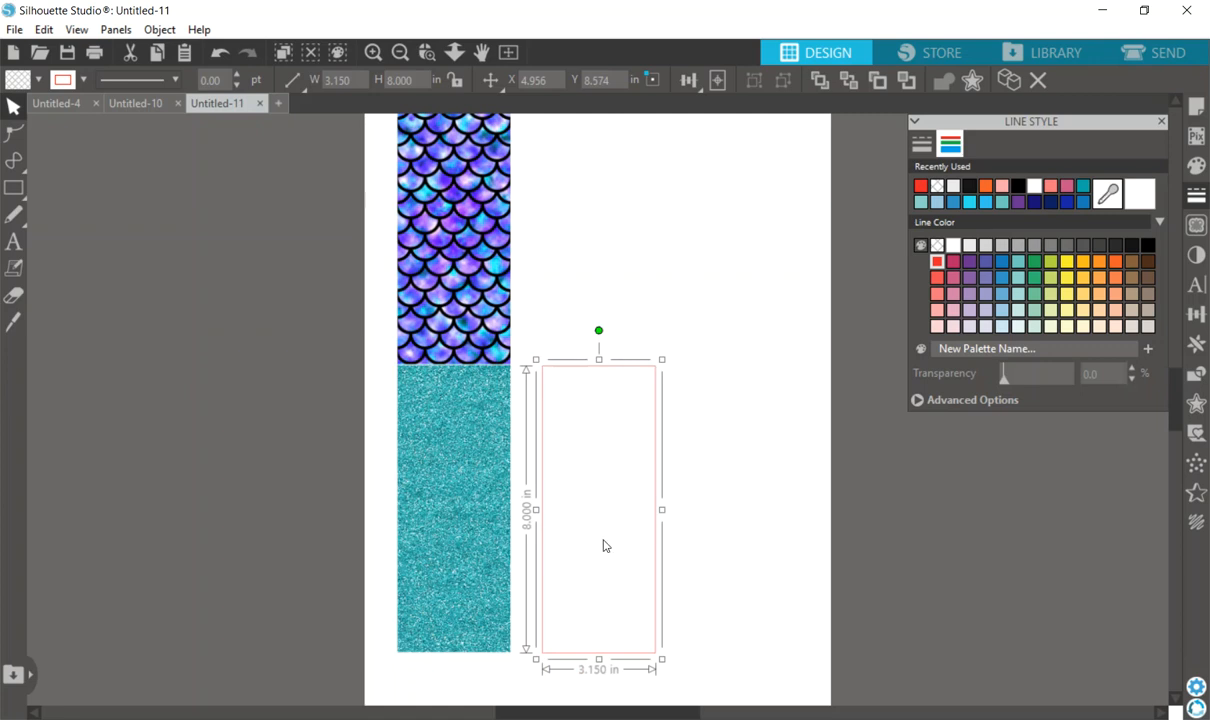
left_click(721, 535)
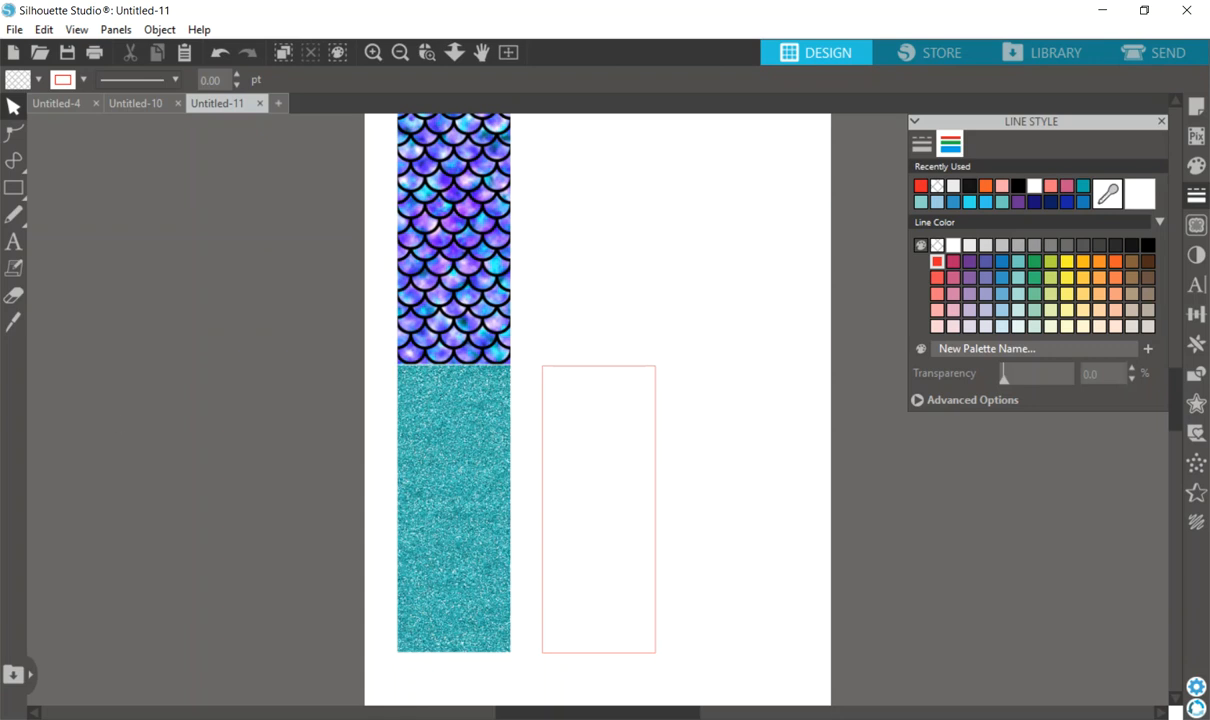
- Add the recipient's first name as text in the KB Lemon and Honey font above the outlined rectangle
left_click(15, 243)
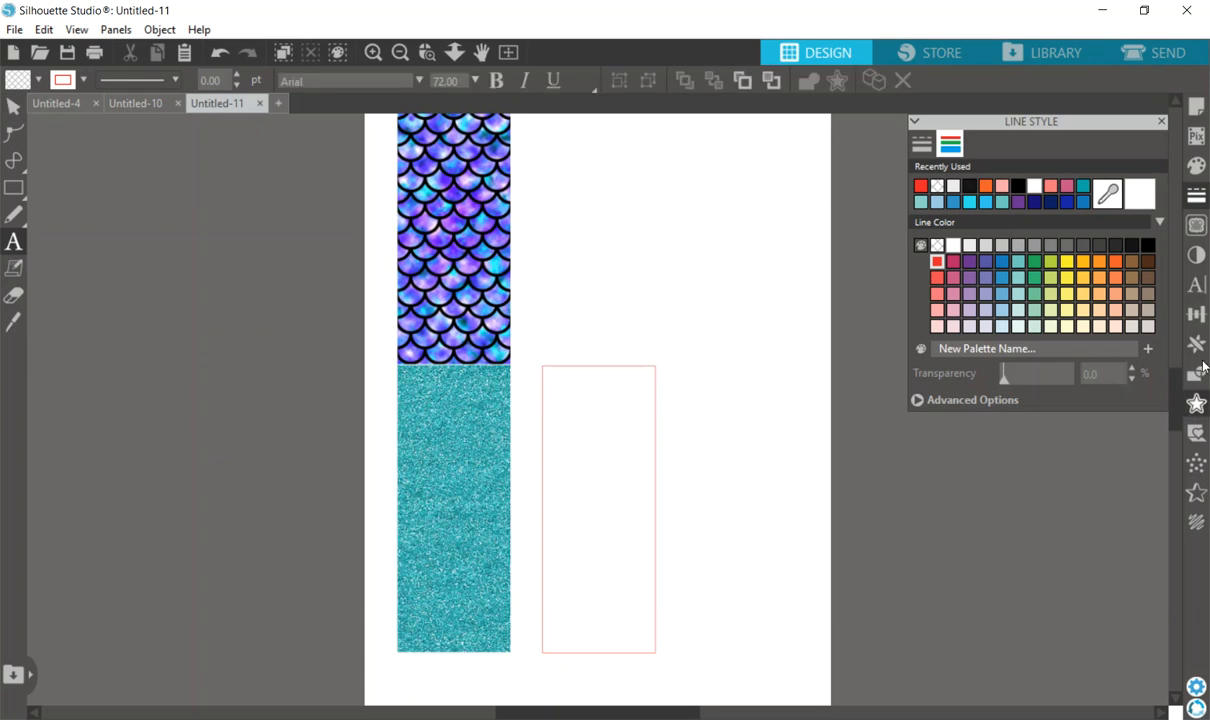
left_click(1196, 285)
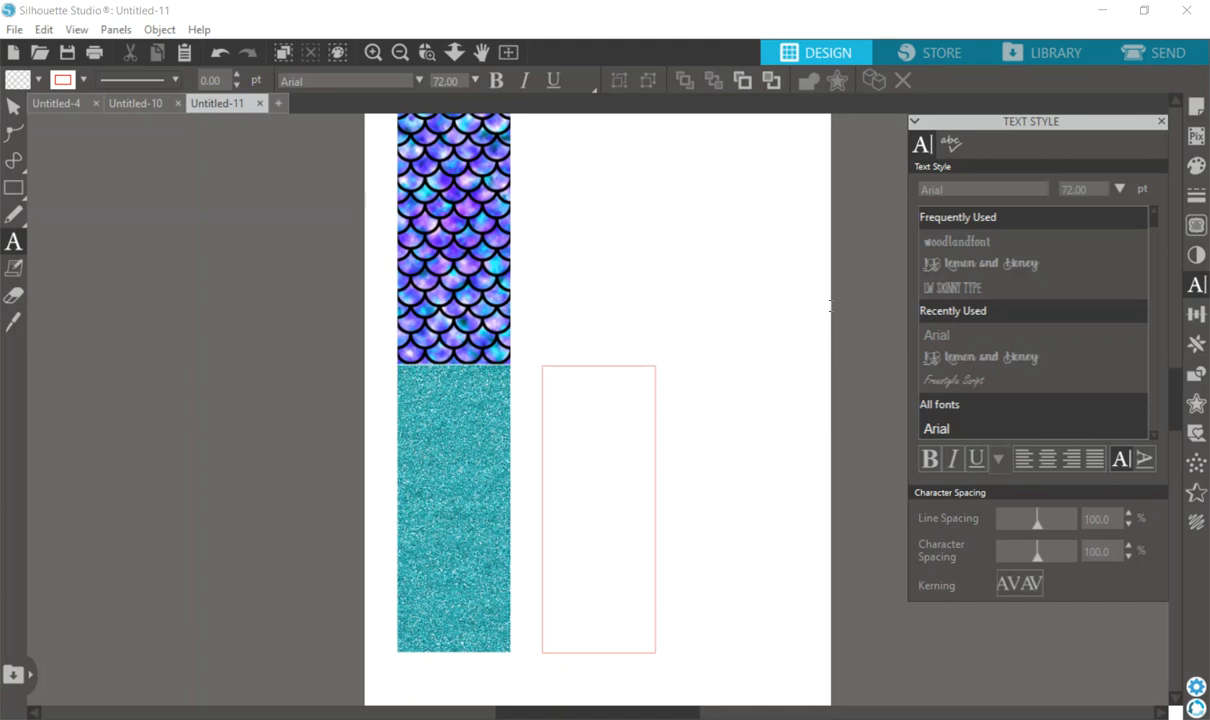
left_click(988, 263)
left_click(655, 294)
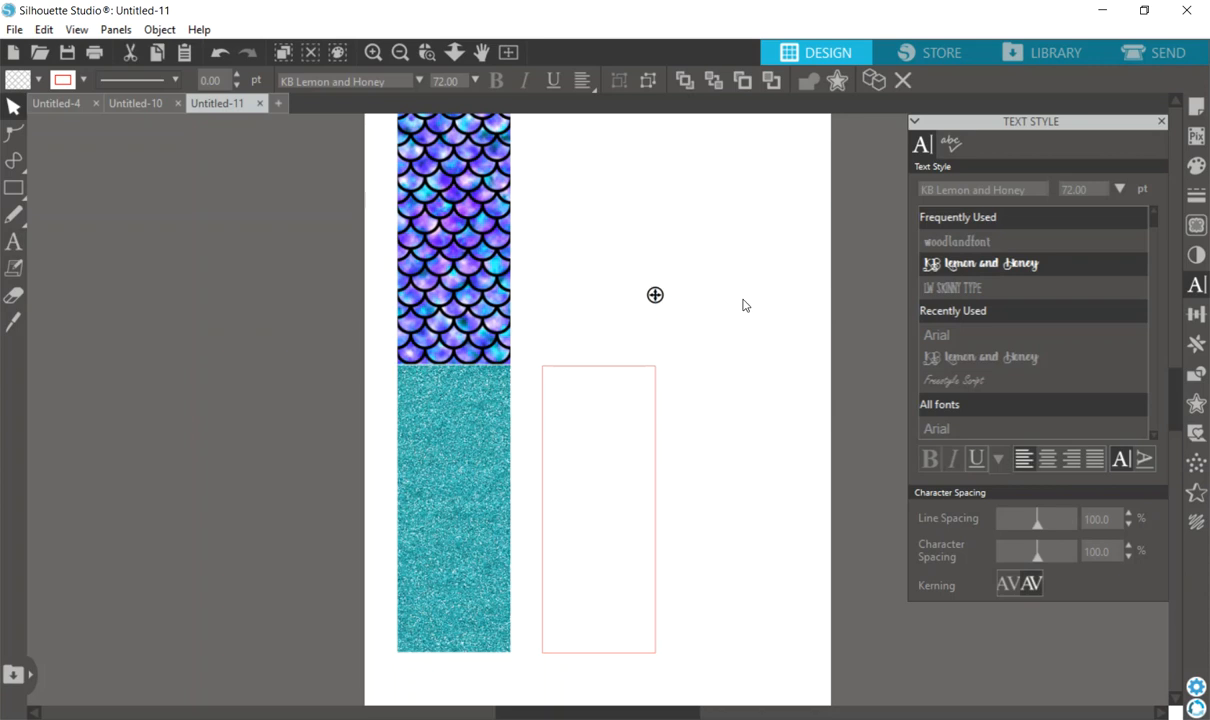
type("Delaney")
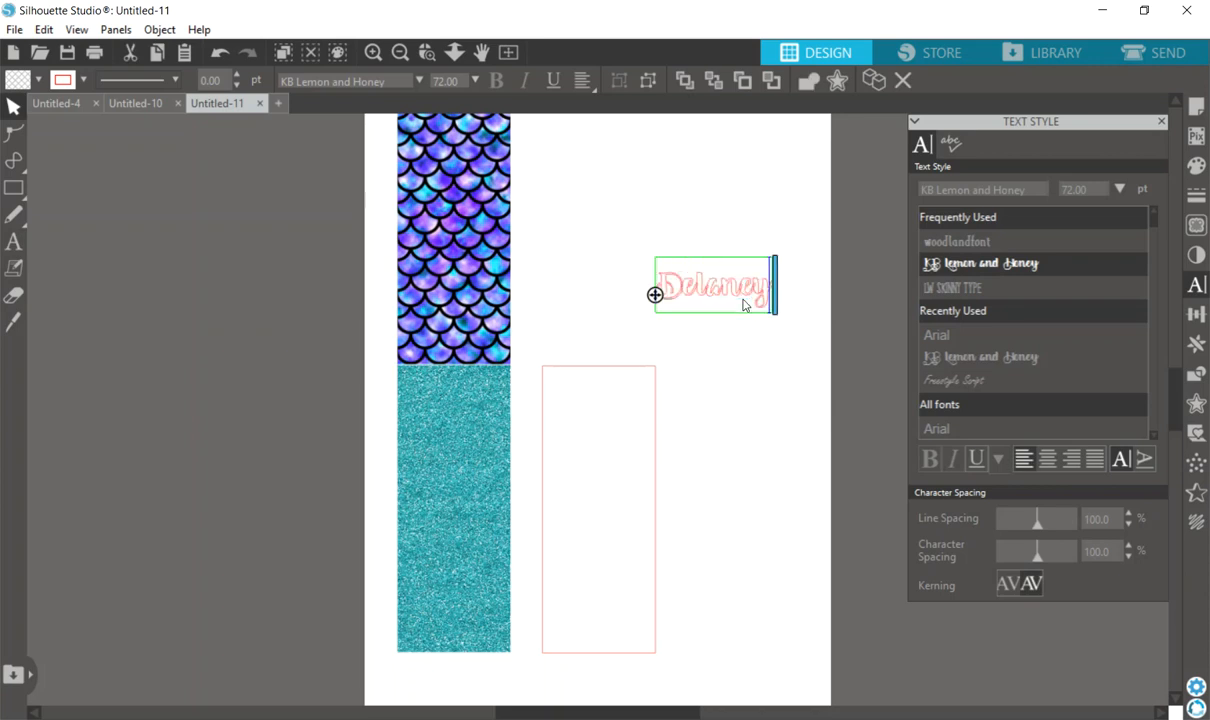
left_click(710, 360)
left_click(697, 300)
double_click(695, 300)
left_click_drag(662, 276, 764, 275)
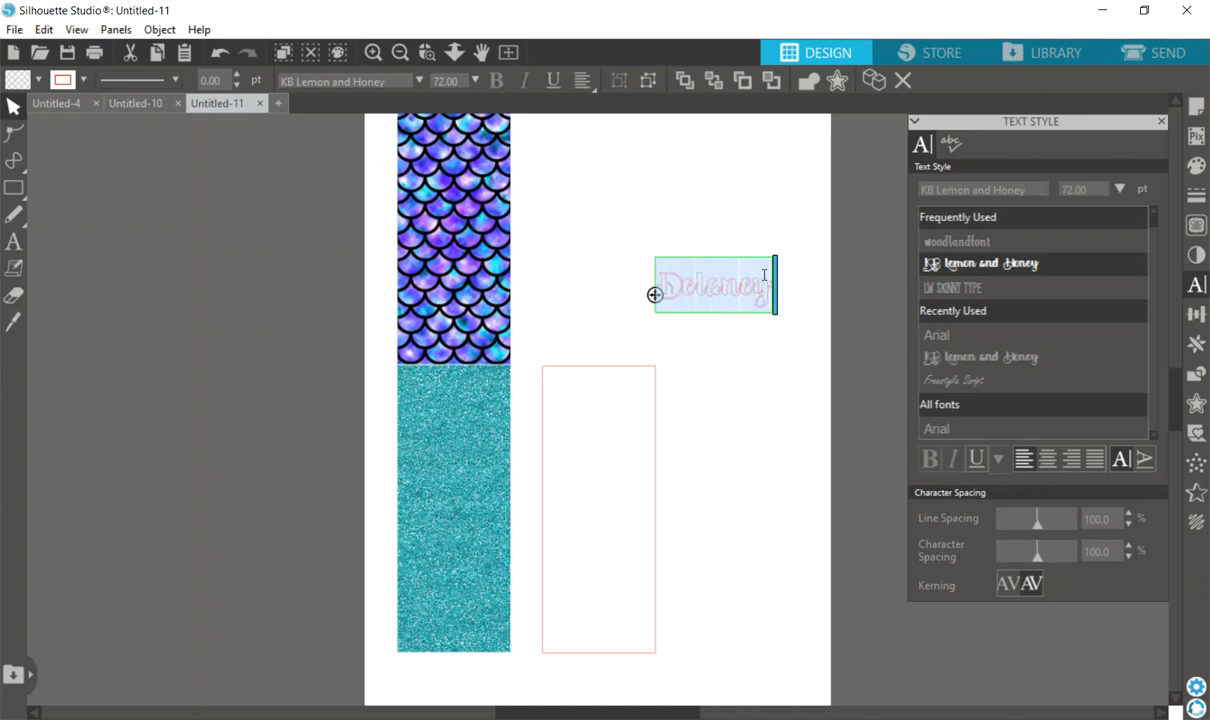
left_click(740, 332)
- Convert the editable name text into a vector shape
left_click(738, 298)
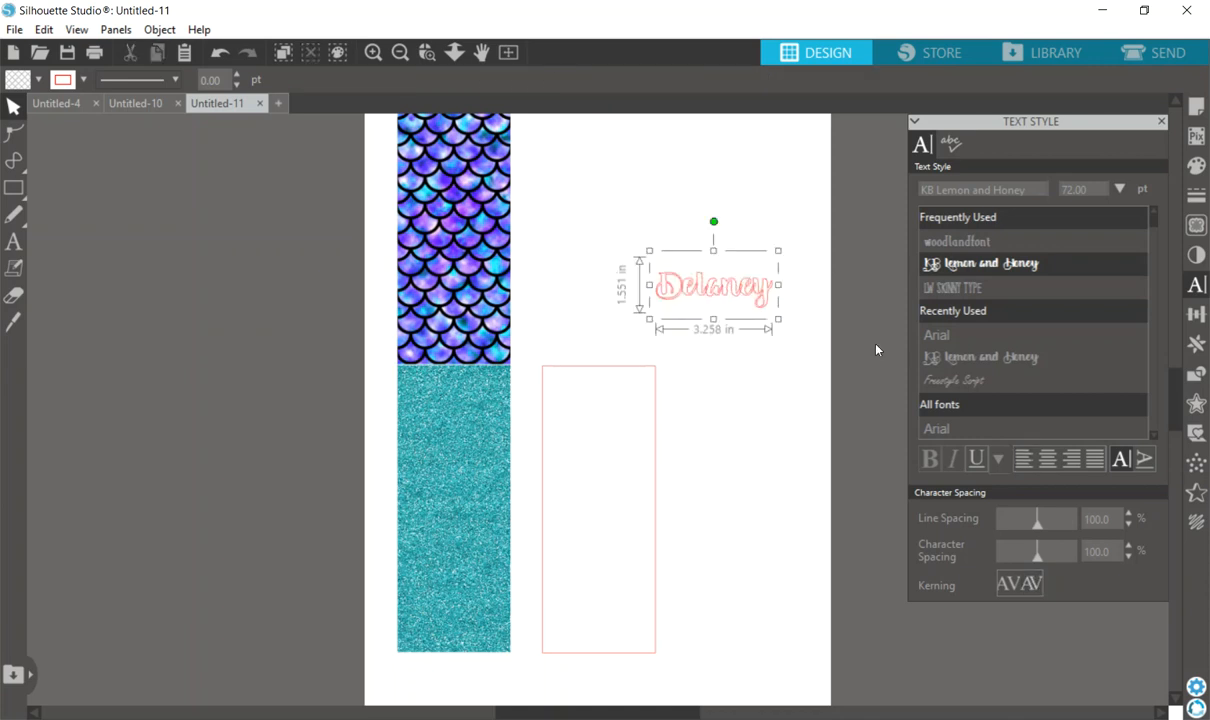
right_click(738, 298)
left_click(770, 462)
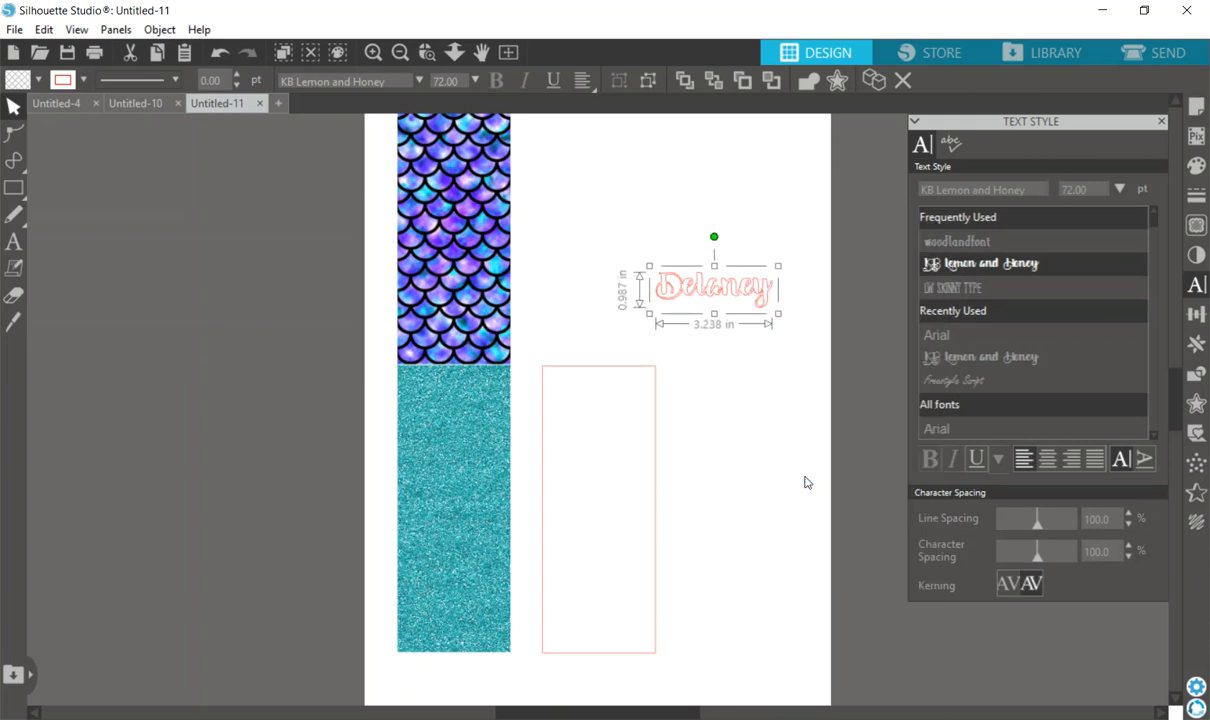
- Fill the name with the glitter turquoise pattern and remove its red outline
left_click(1198, 168)
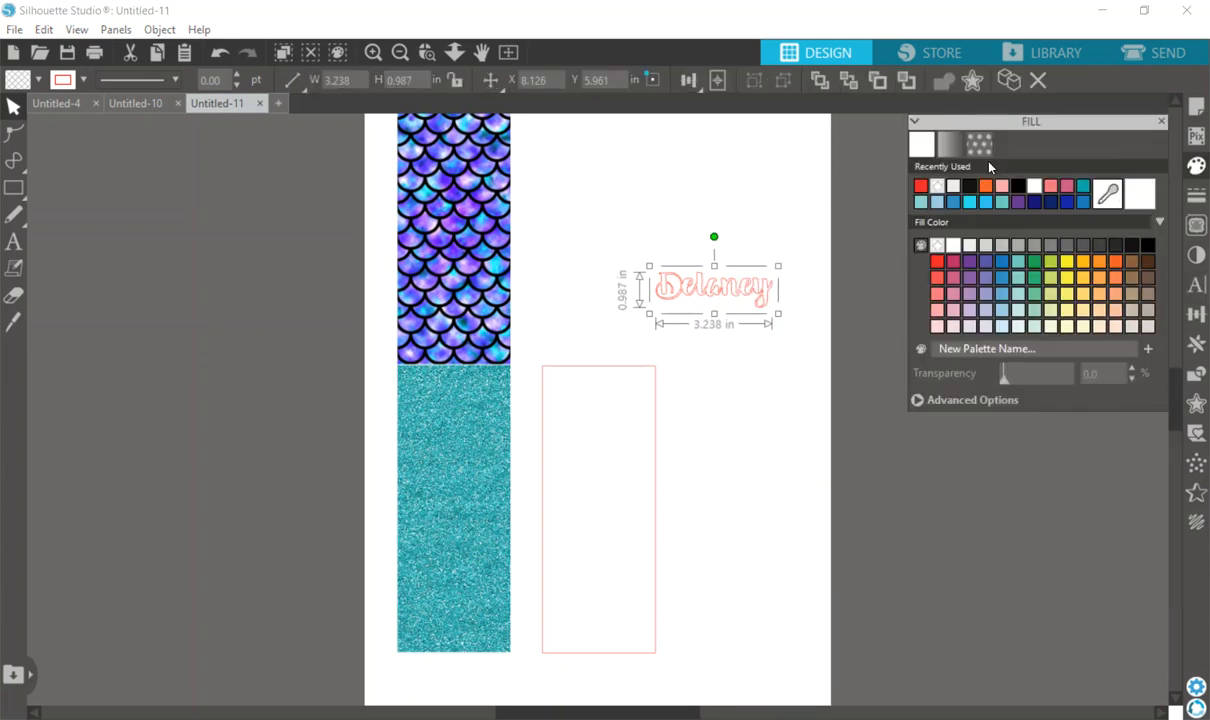
left_click(981, 147)
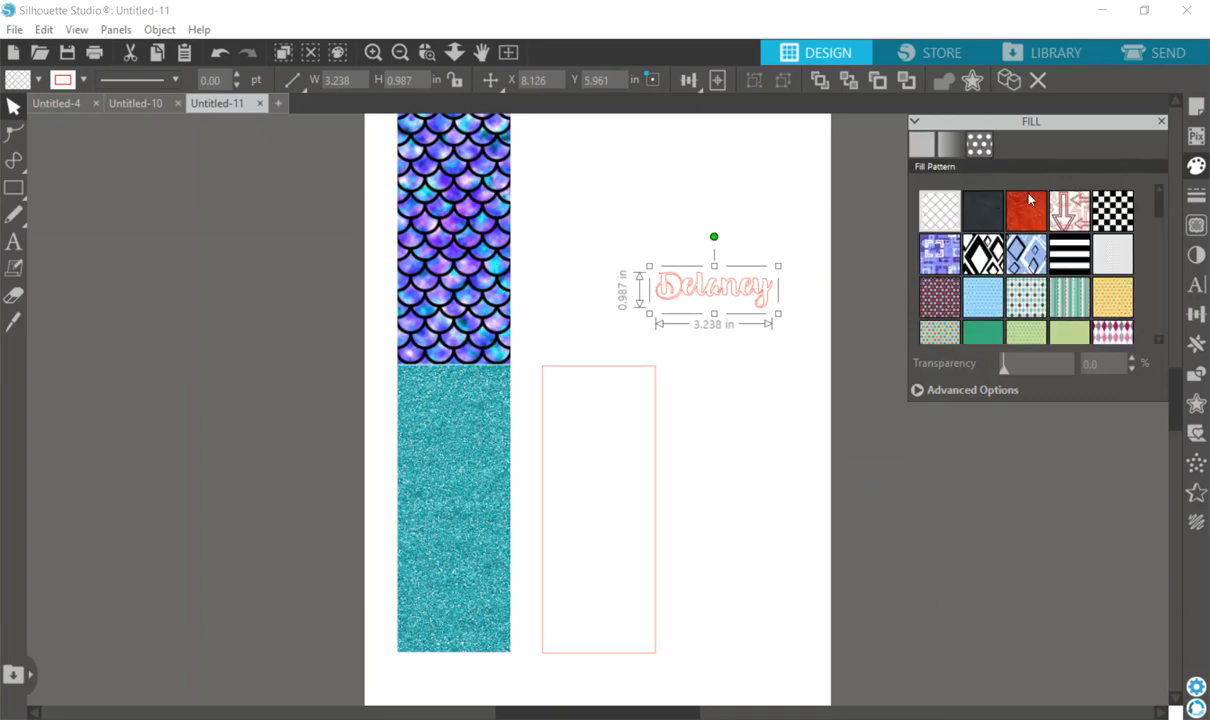
left_click_drag(1160, 212, 1137, 290)
left_click(1071, 290)
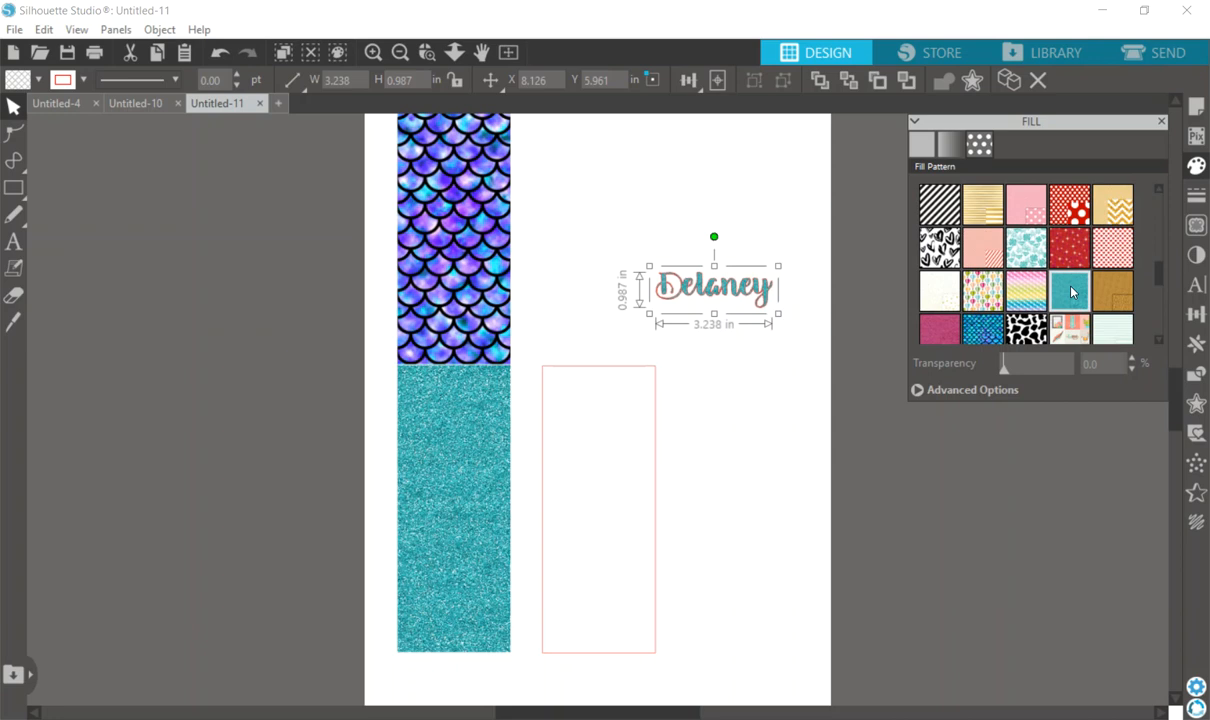
left_click(1197, 196)
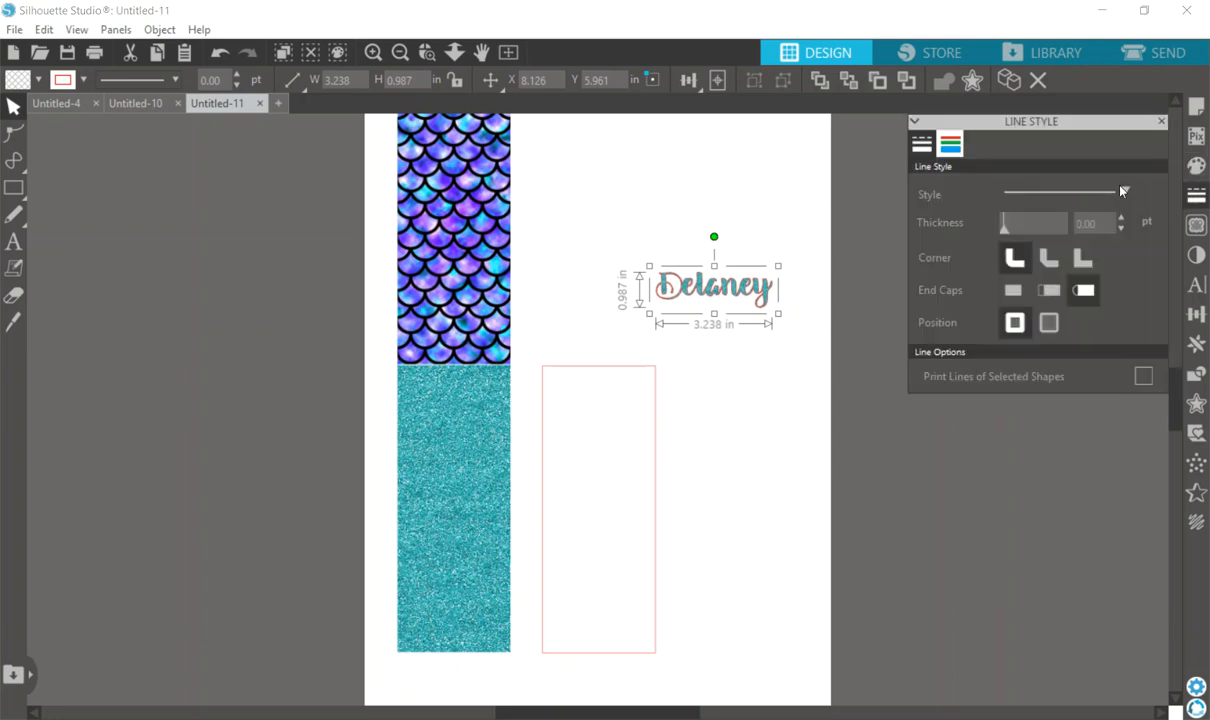
left_click(951, 143)
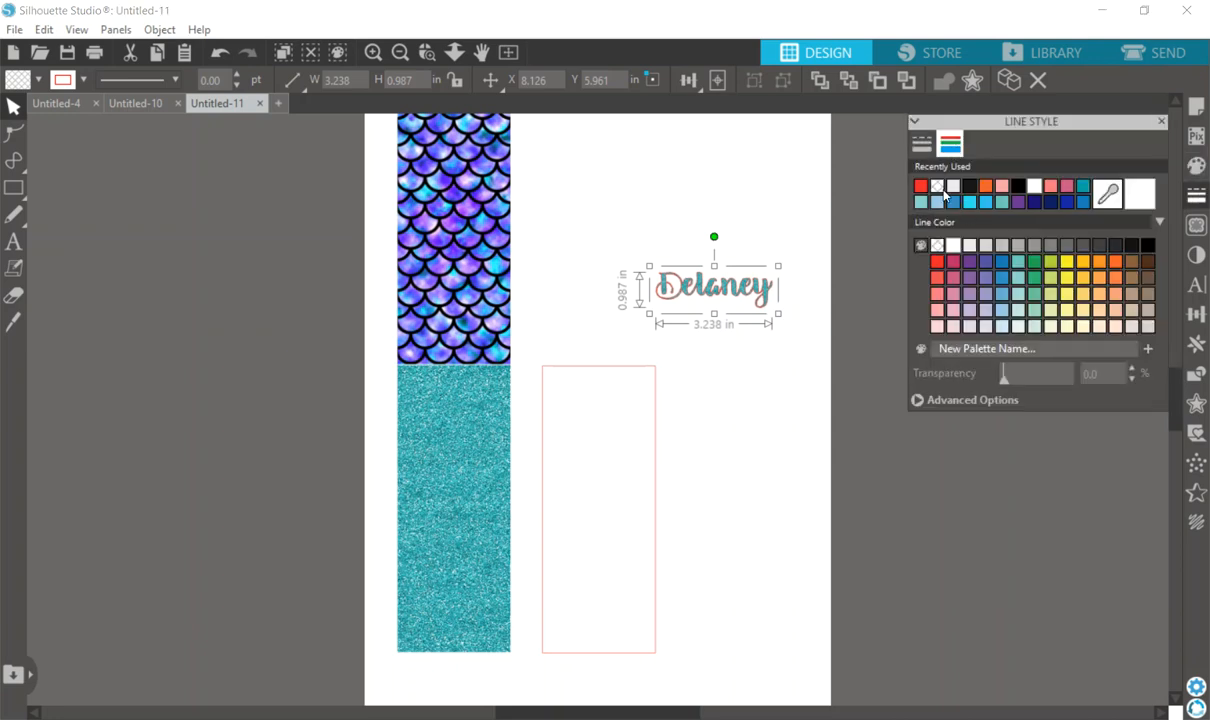
left_click(938, 186)
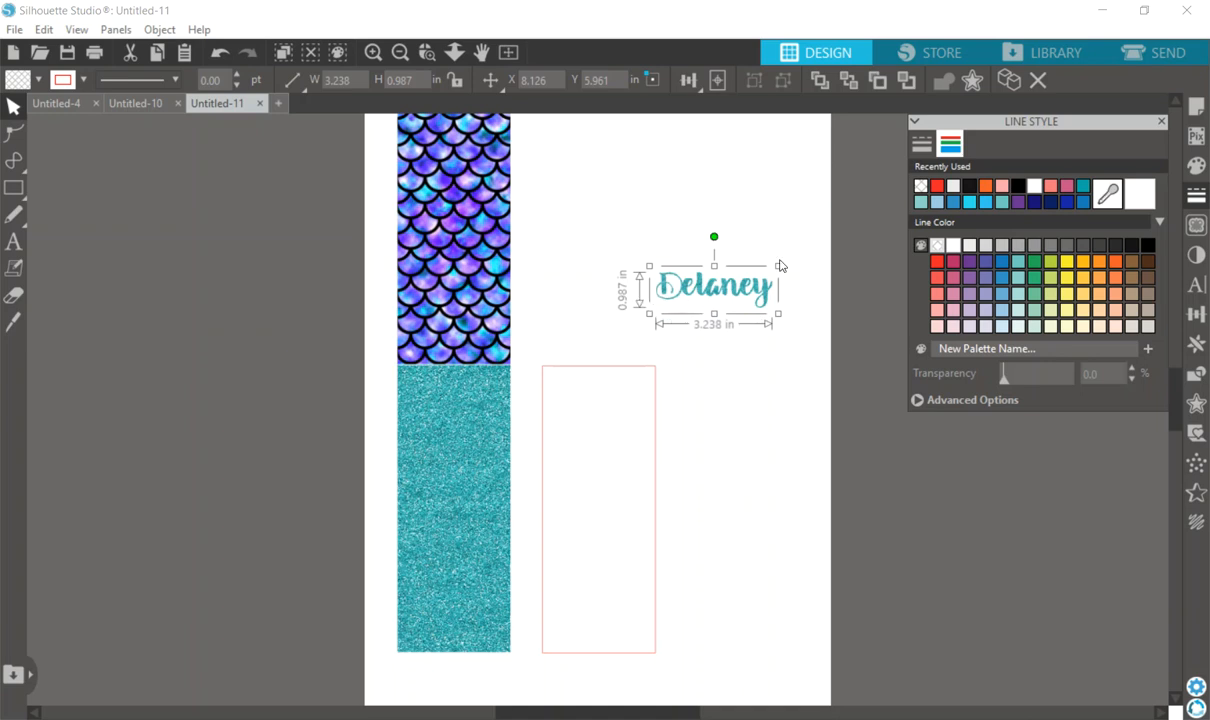
- Enlarge the name to about 4.04 in long and rotate it 90° clockwise
left_click_drag(778, 266, 806, 260)
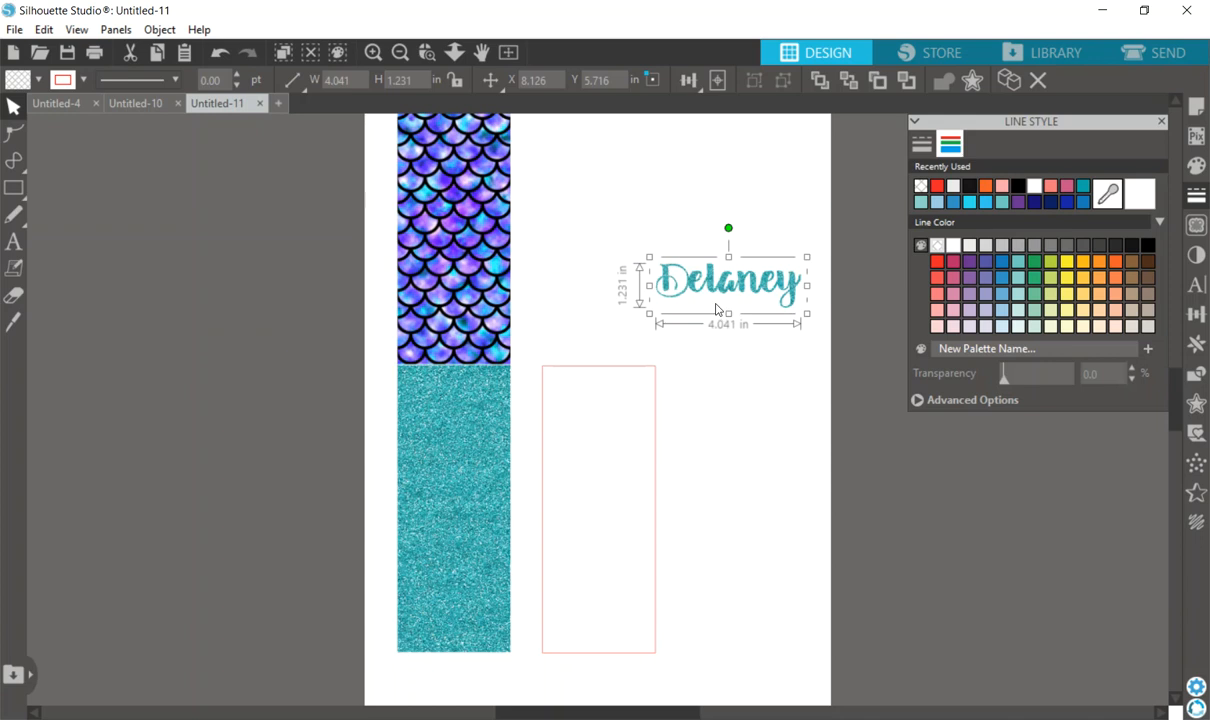
left_click(1197, 314)
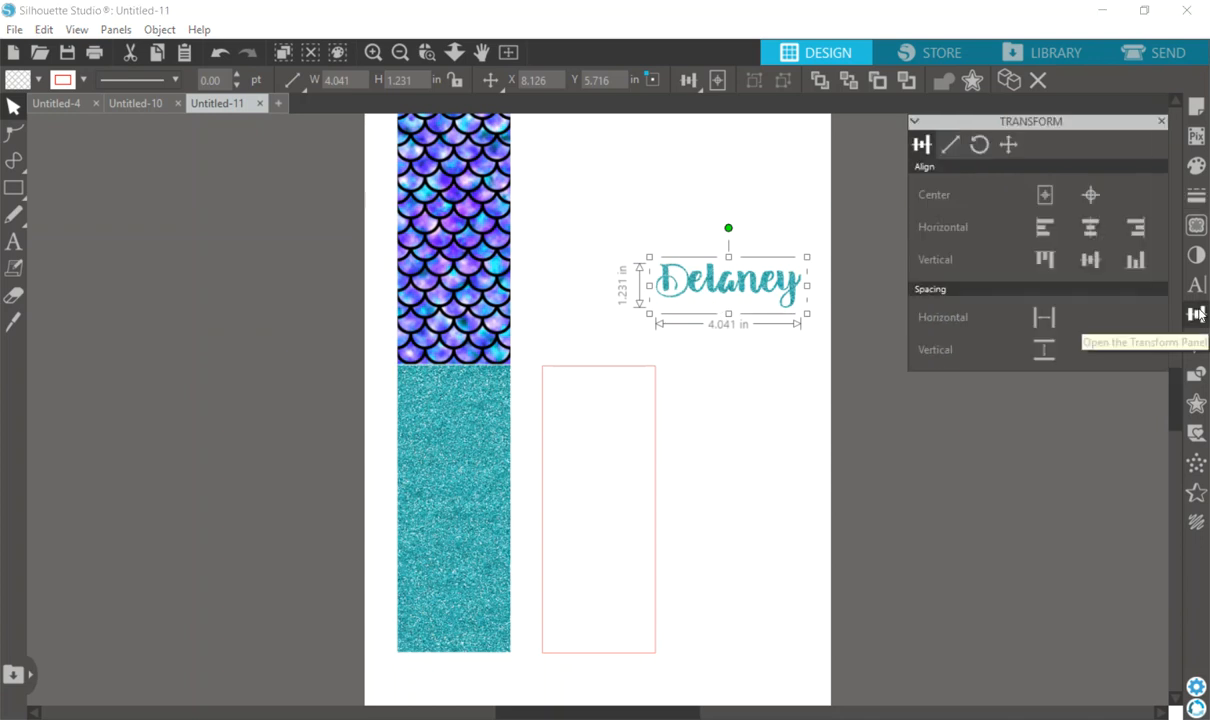
left_click(950, 146)
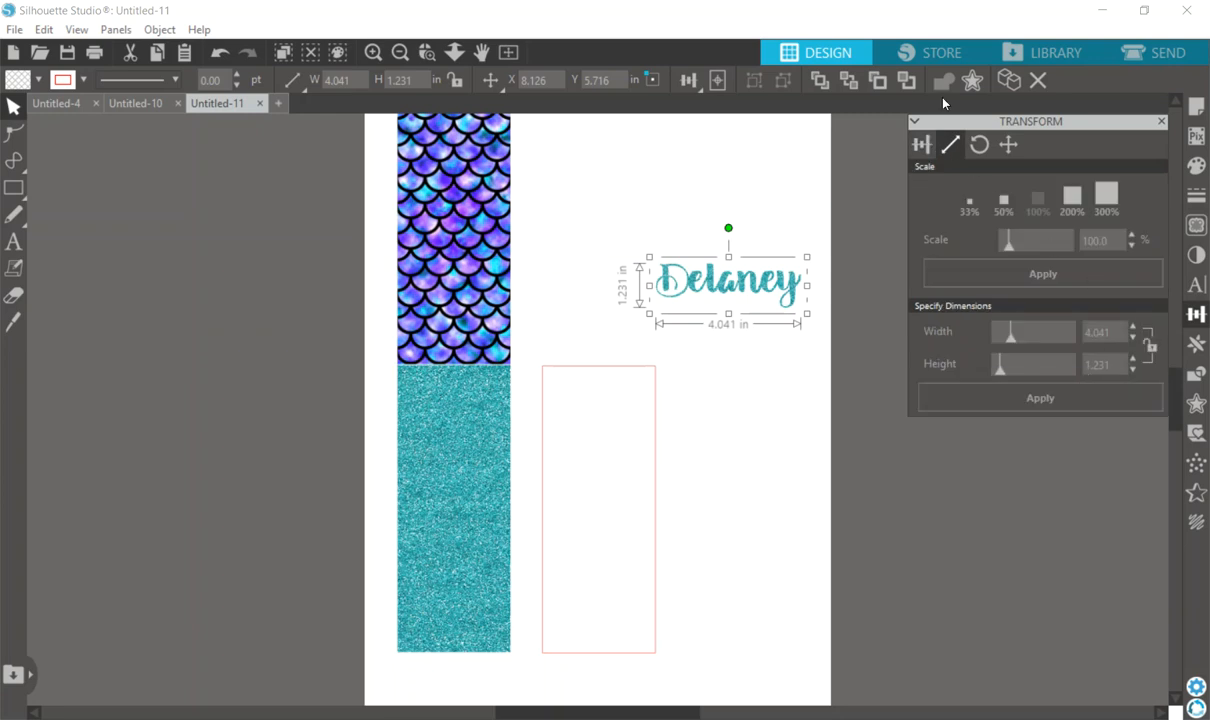
left_click(979, 145)
left_click(1004, 308)
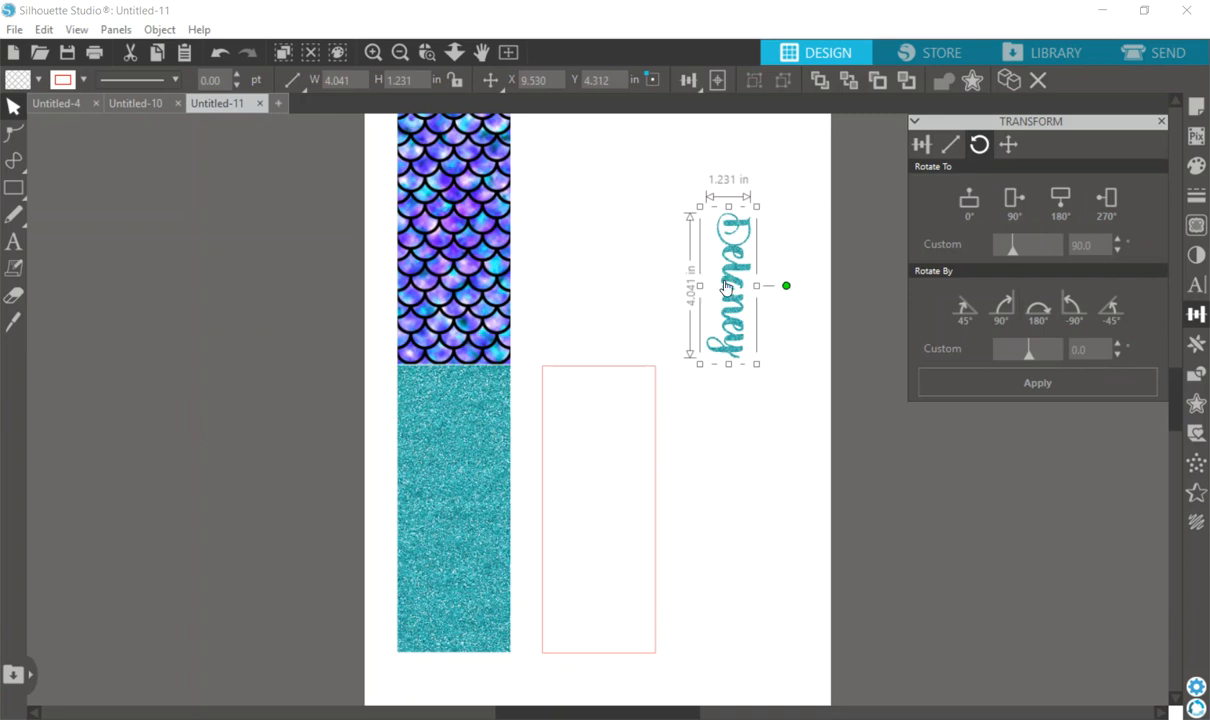
- Try the rotated name inside the red-outlined rectangle, and move it out to the empty area above the rectangle
left_click_drag(734, 287, 646, 572)
mouse_move(596, 557)
left_mouse_down()
mouse_move(601, 530)
mouse_move(603, 544)
left_mouse_up()
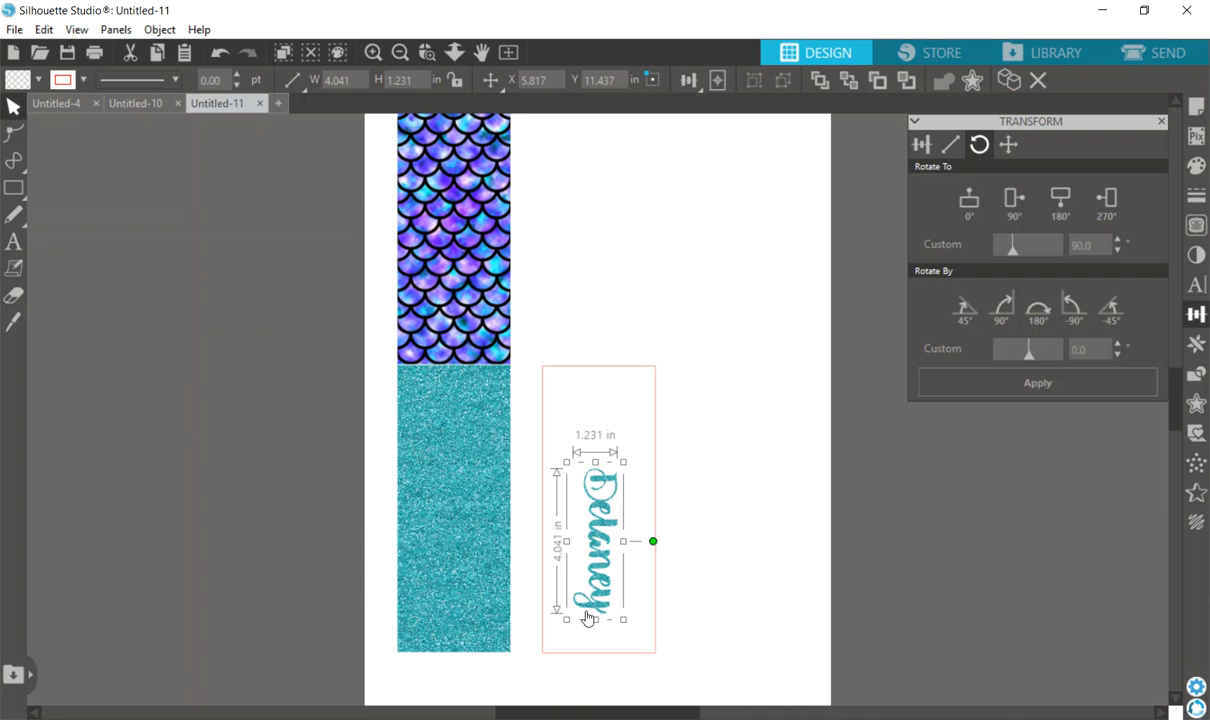
left_click_drag(599, 579, 583, 278)
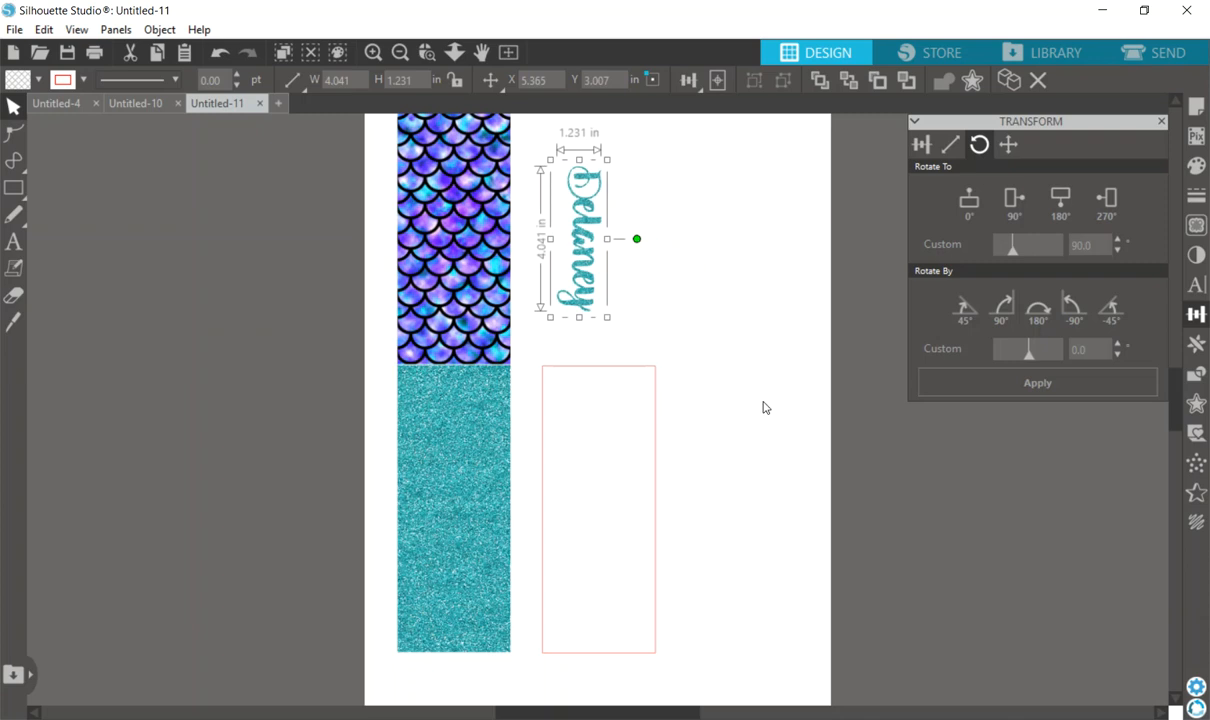
- Search the library's recent downloads for "merm" and insert the "let's be mermaids" design into the page
left_click(1048, 50)
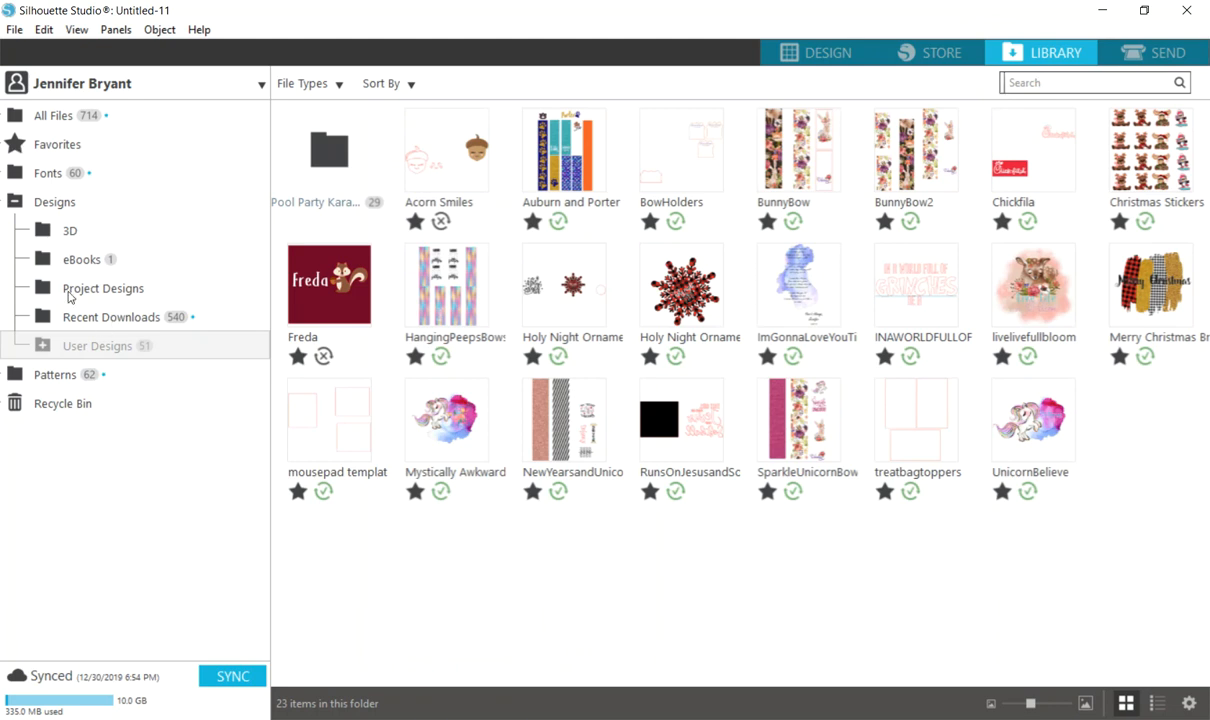
left_click(99, 324)
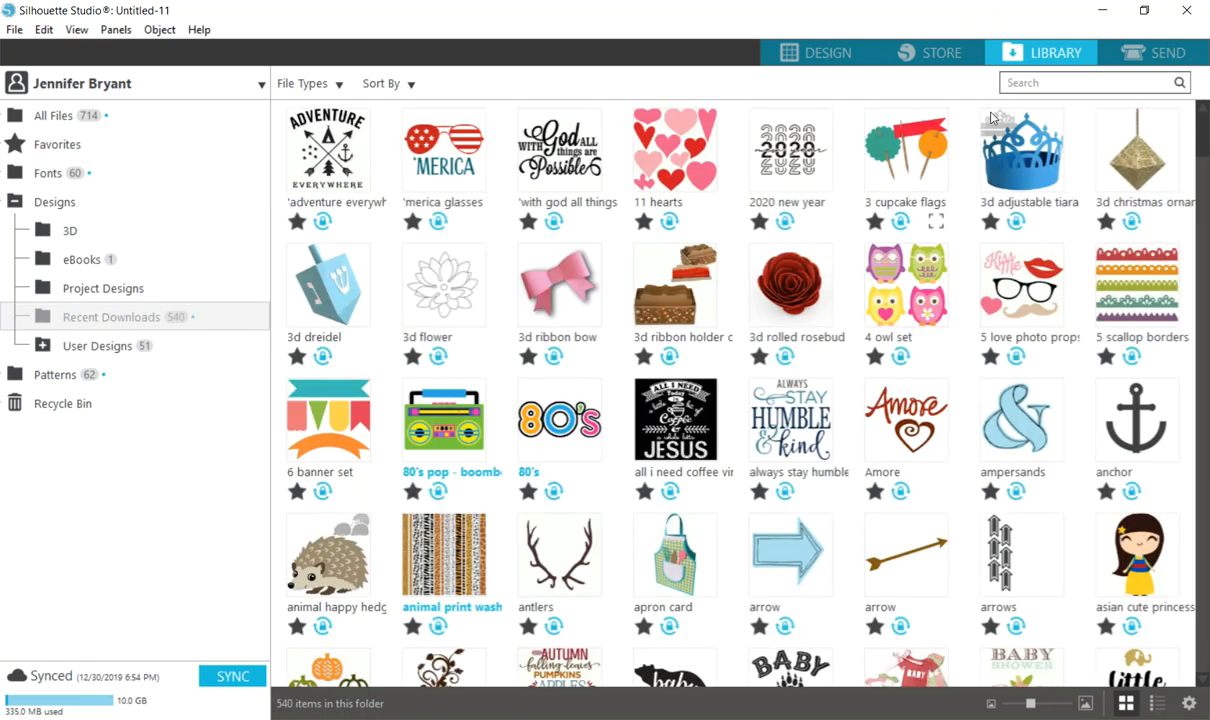
left_click(1037, 83)
type("merm")
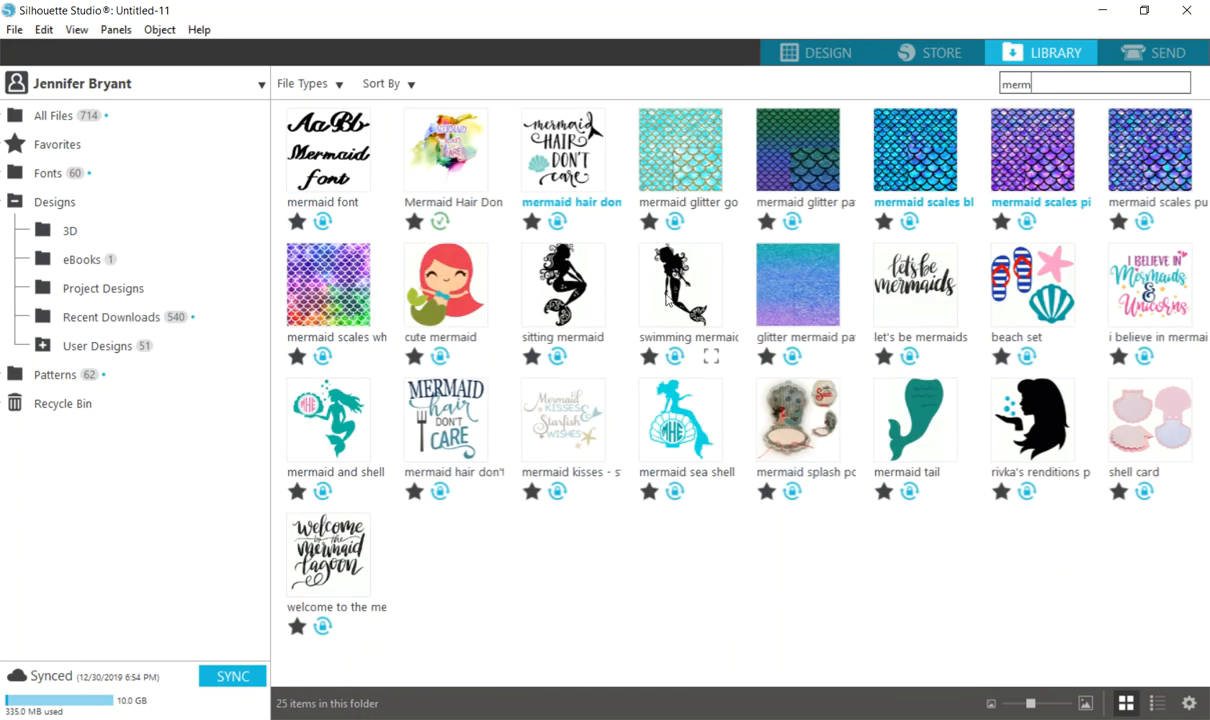
left_click(909, 283)
double_click(910, 283)
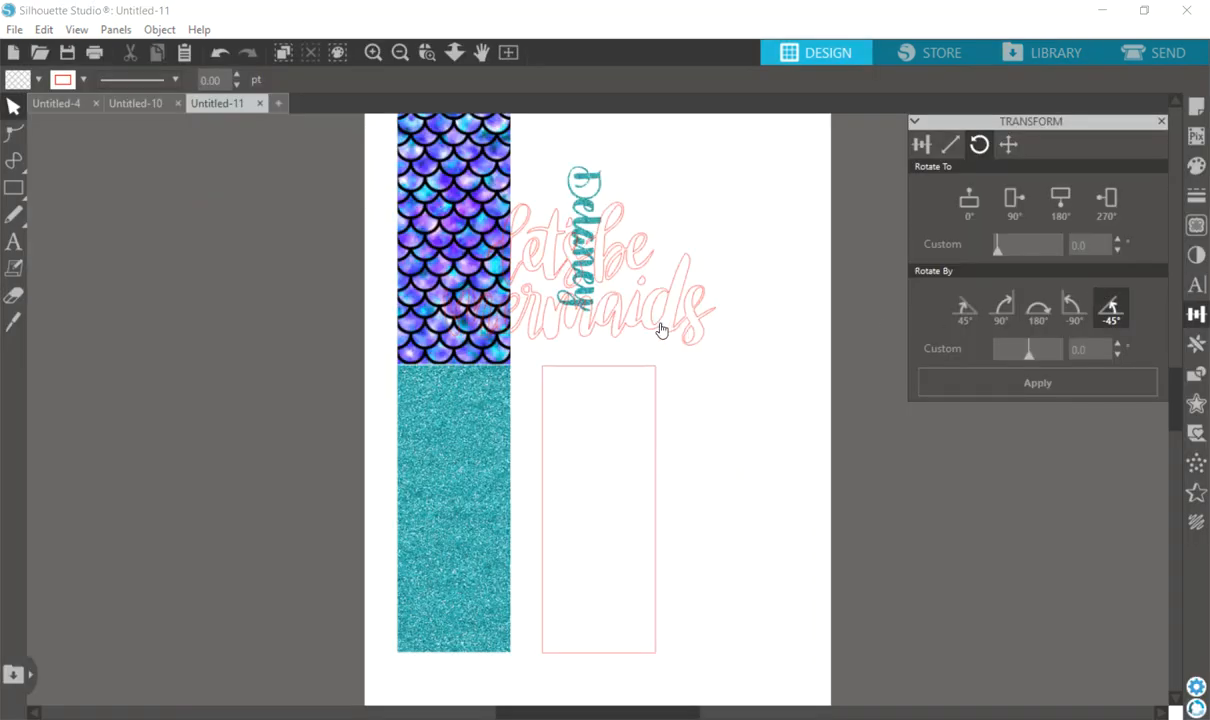
- Move the "let's be mermaids" phrase clear of the name and try filling it with the mermaid scales purple pattern
left_click_drag(681, 325, 815, 330)
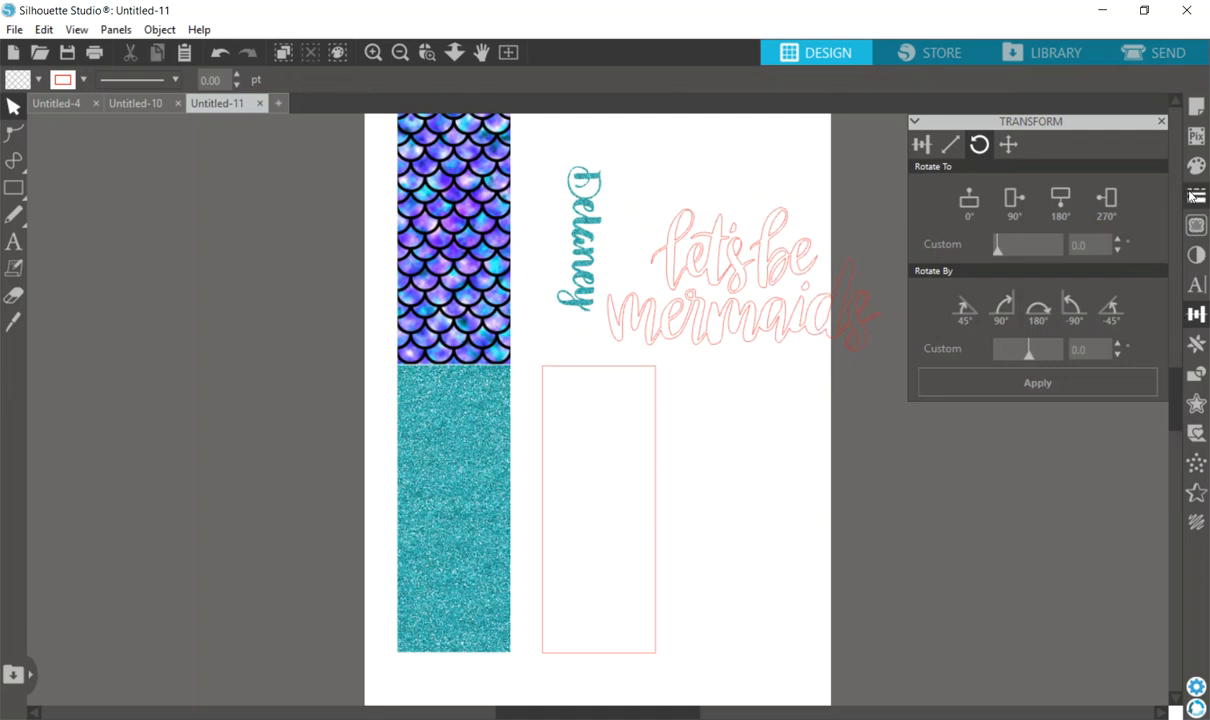
left_click(1196, 165)
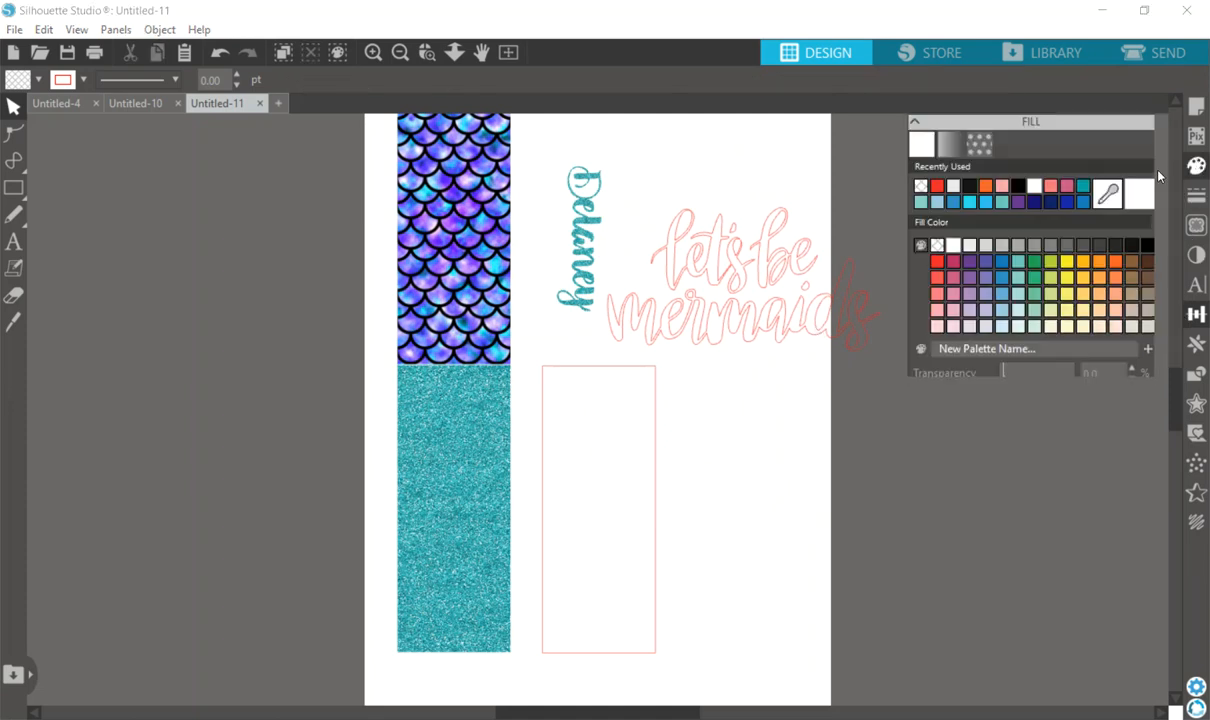
left_click(981, 147)
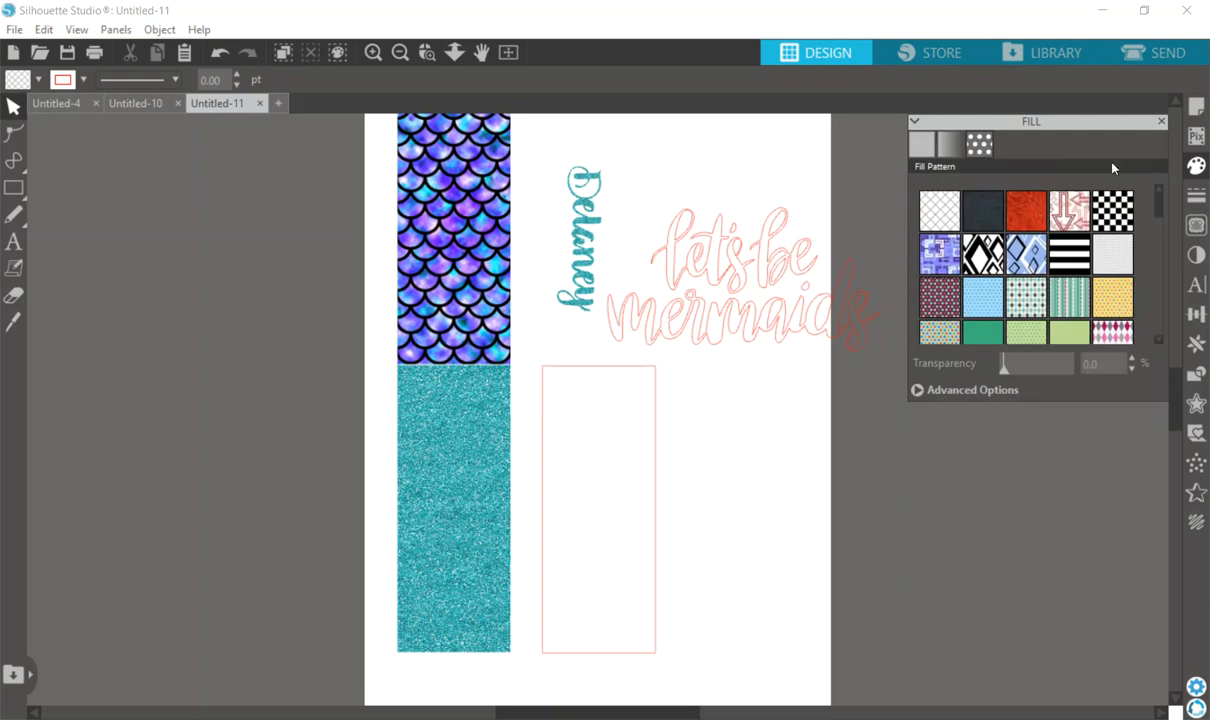
left_click_drag(1159, 200, 1160, 286)
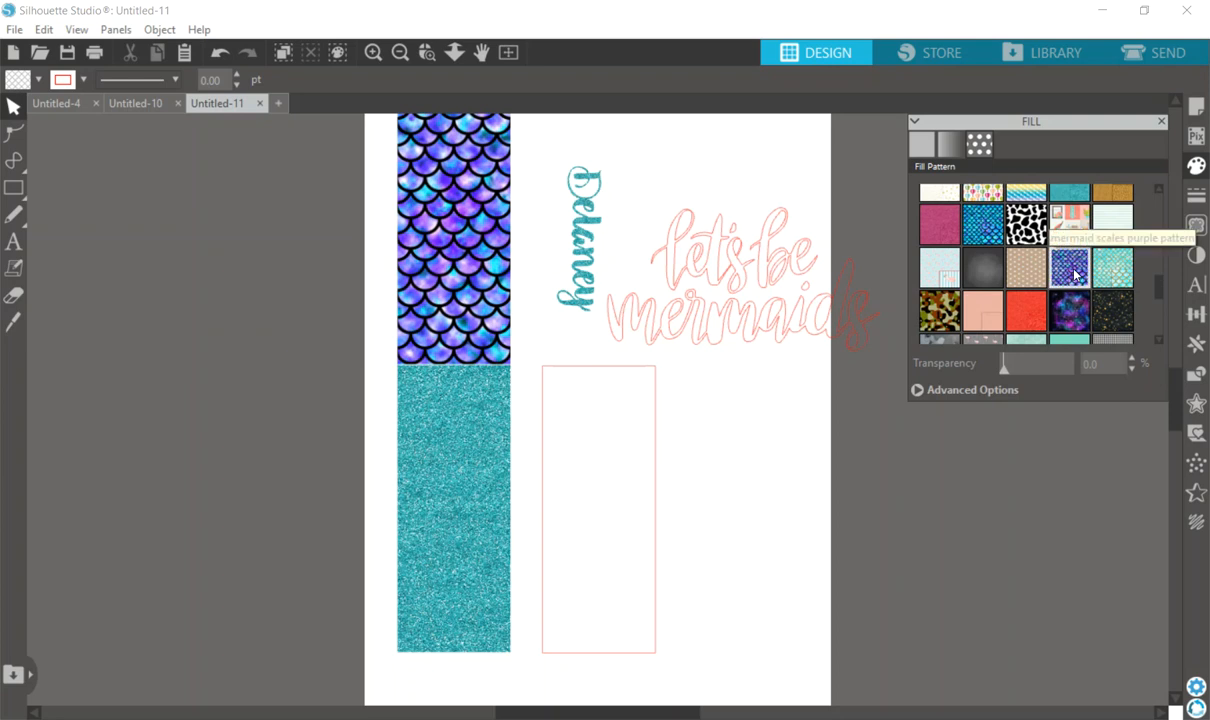
left_click(712, 298)
left_click(1069, 272)
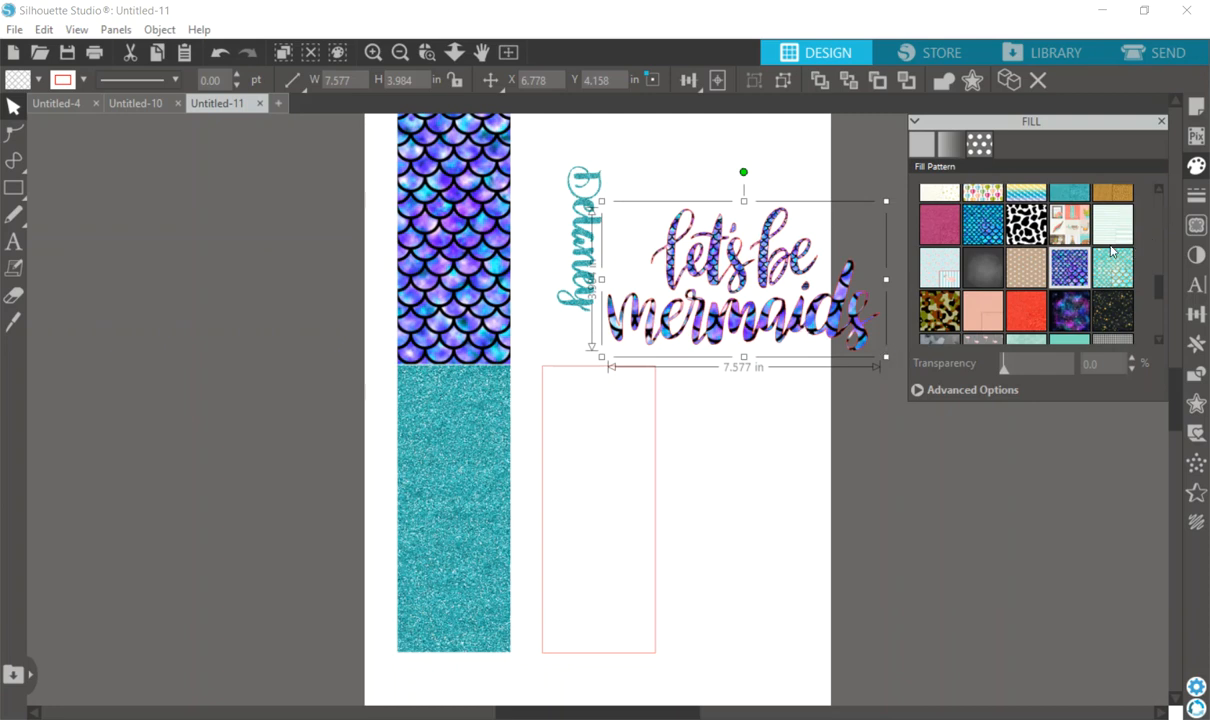
- Fill the mermaid phrase with the turquoise glitter pattern and remove its red outline
left_click(1060, 193)
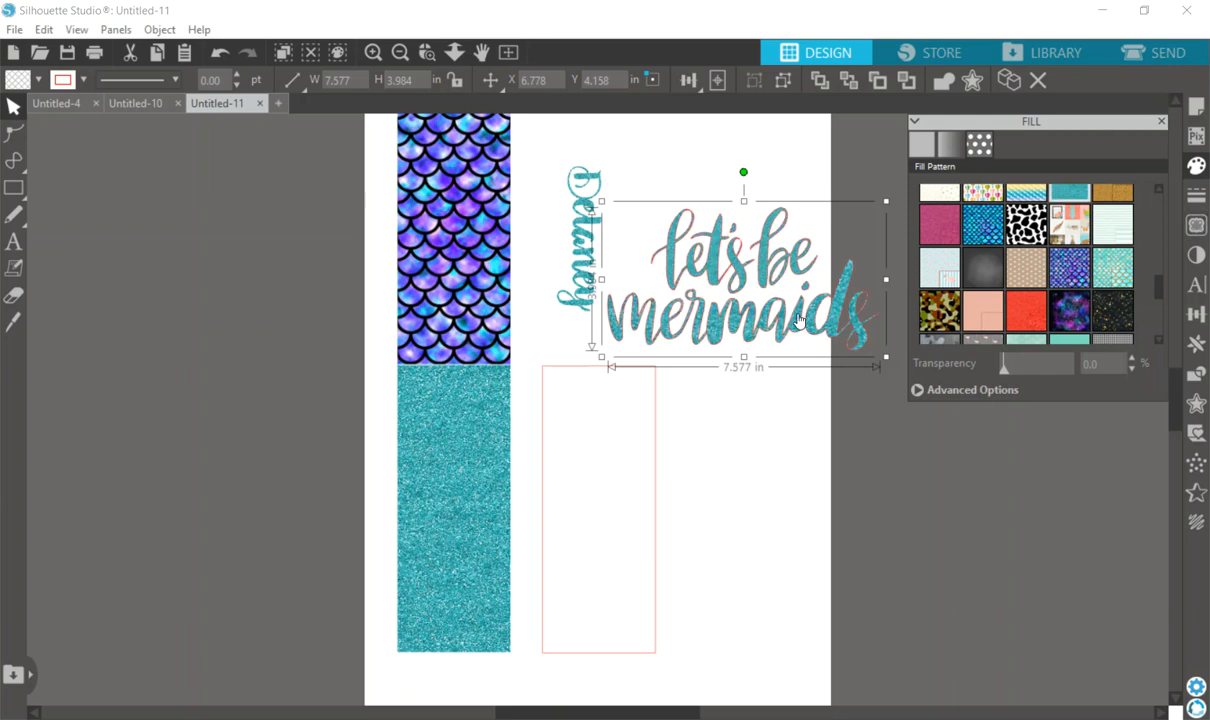
left_click(1197, 199)
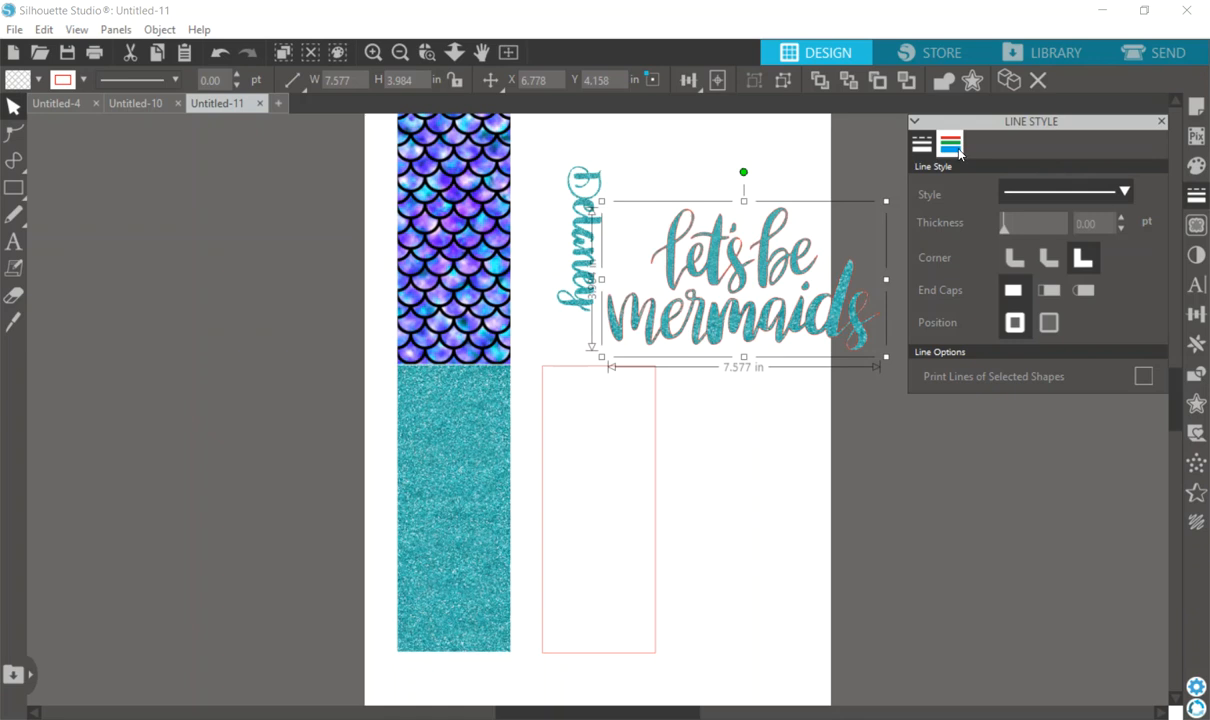
left_click(951, 146)
left_click(920, 188)
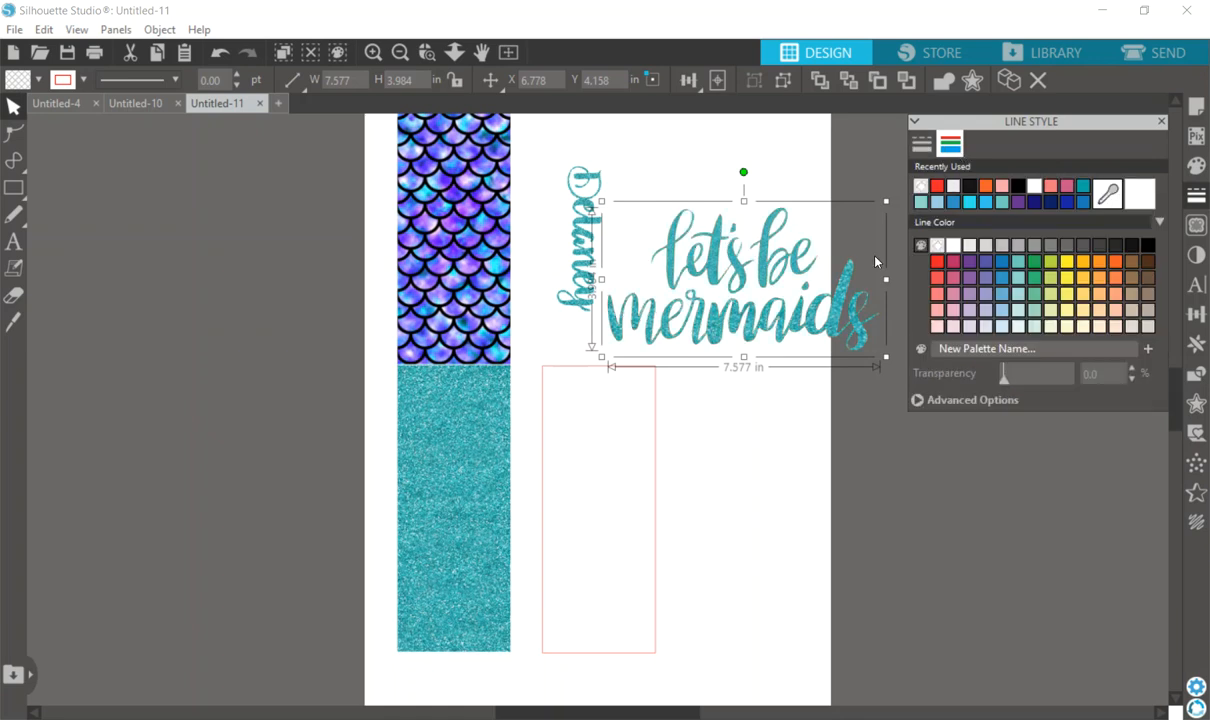
- Reduce the mermaid phrase to about 2.94 in wide and move it away from the name
left_click(1198, 313)
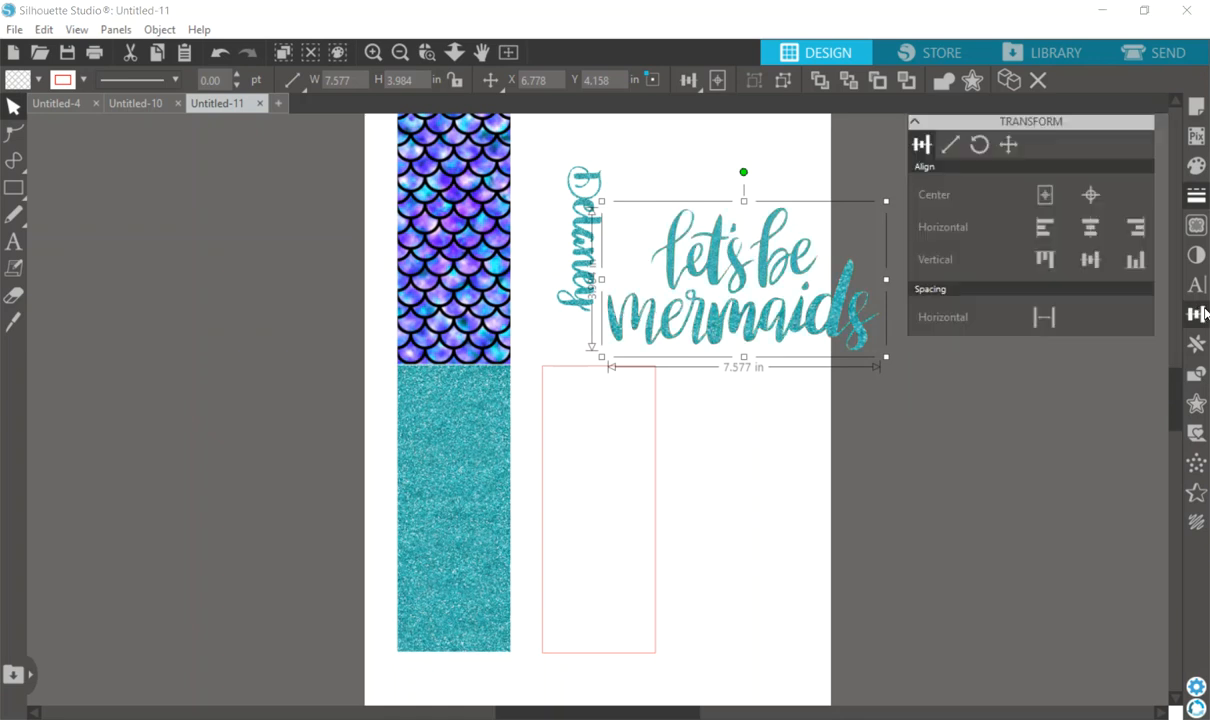
left_click(951, 145)
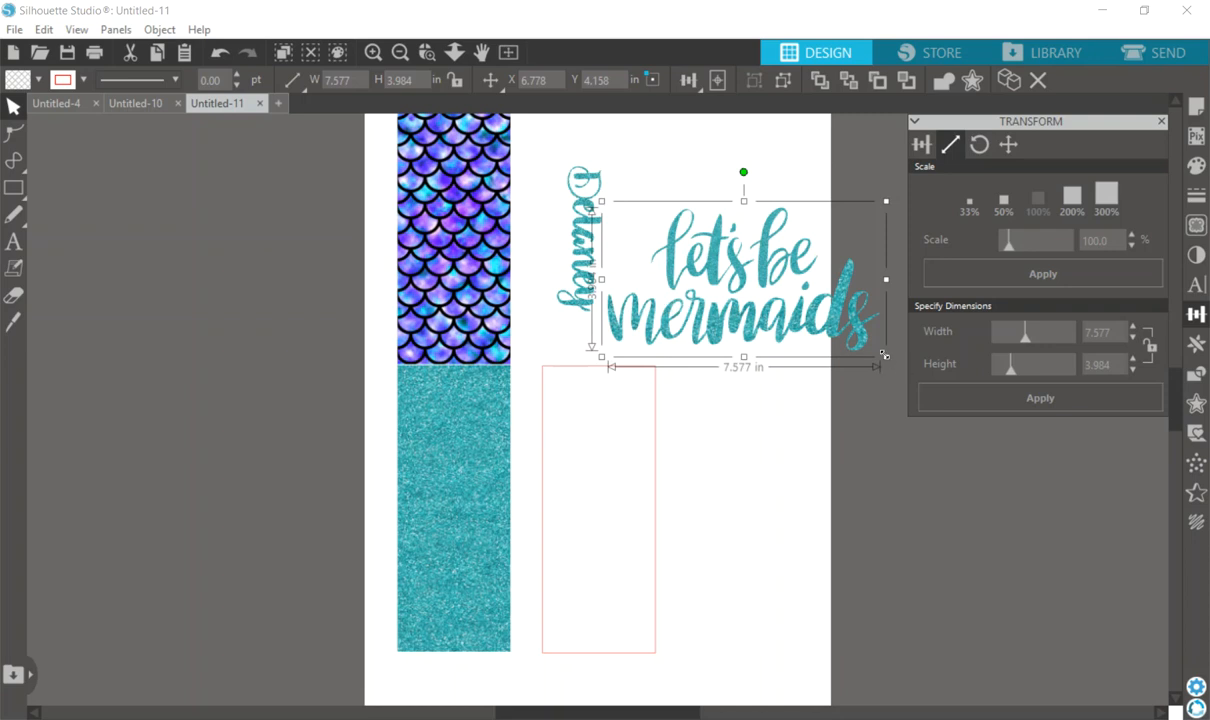
left_click_drag(885, 355, 713, 256)
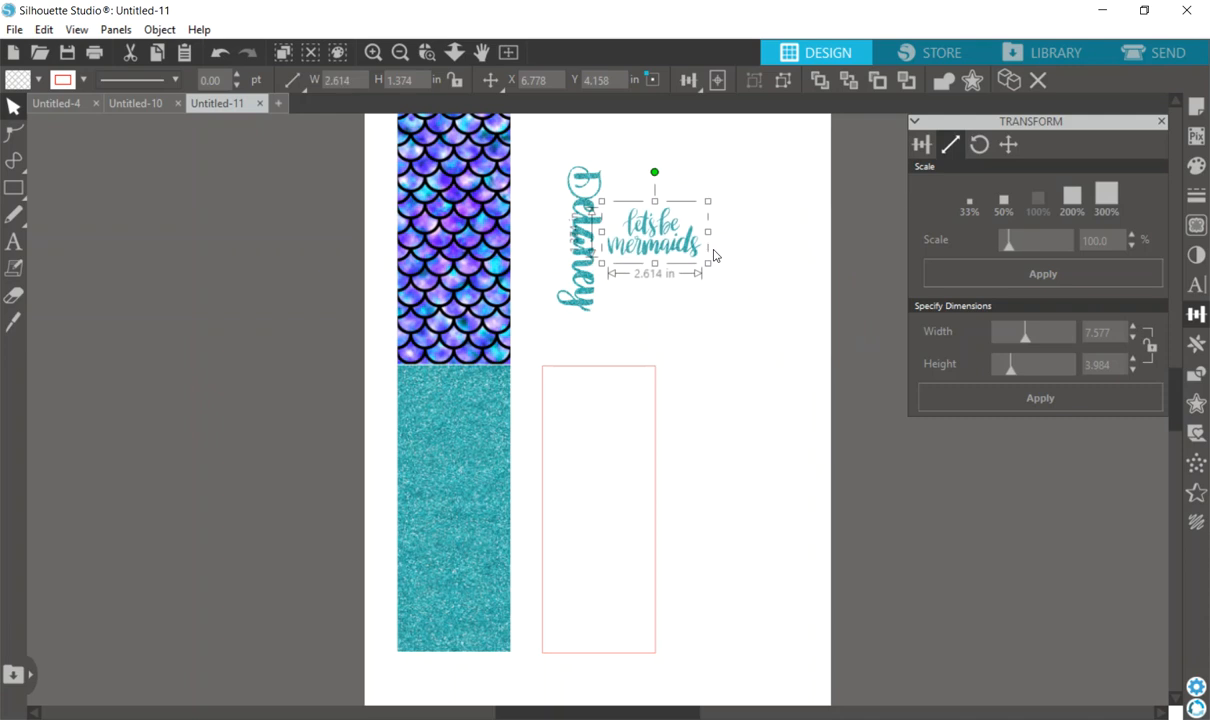
left_click_drag(714, 256, 721, 269)
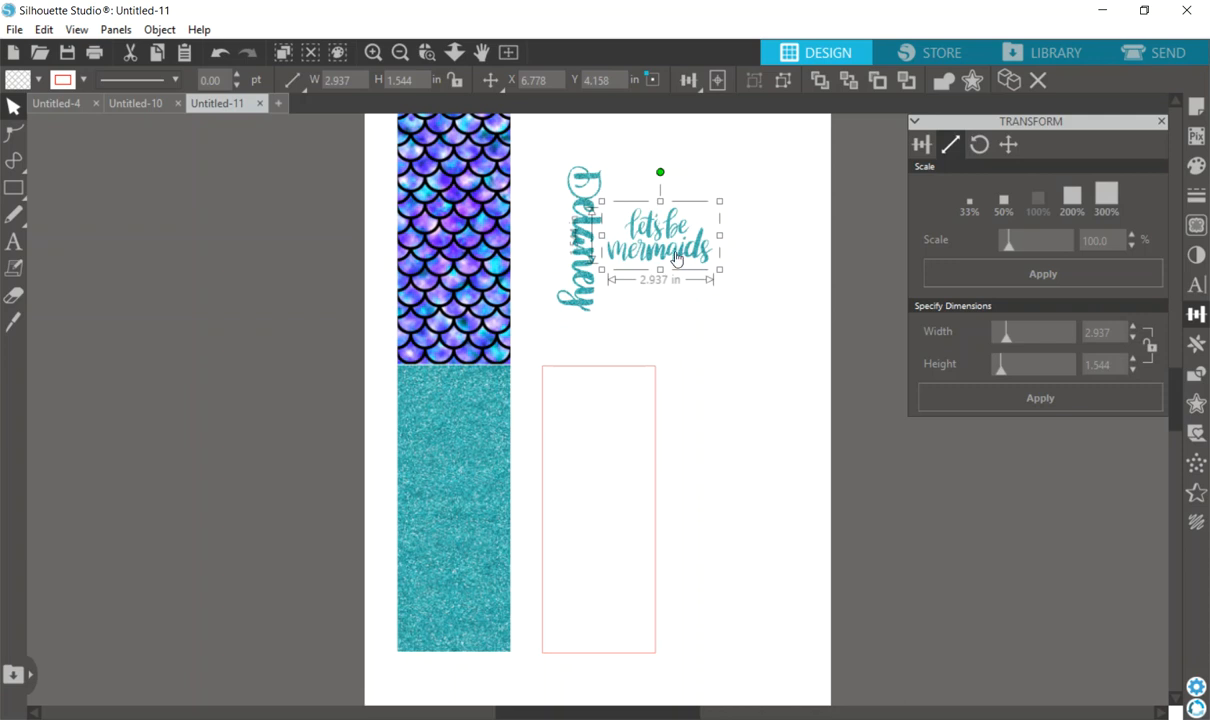
left_click_drag(713, 248, 774, 251)
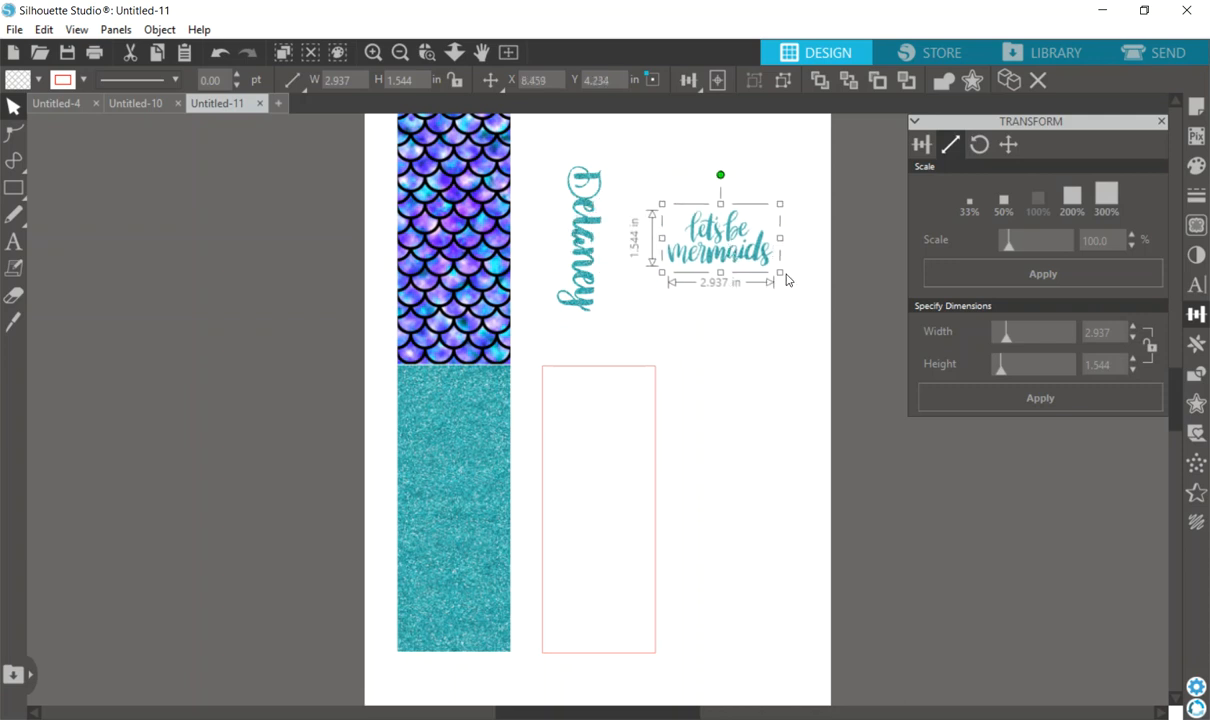
- Try the mermaid phrase at about 4.16 in wide, and reduce it to about 3 in wide
left_click_drag(783, 277, 826, 299)
right_click(781, 244)
left_click(700, 337)
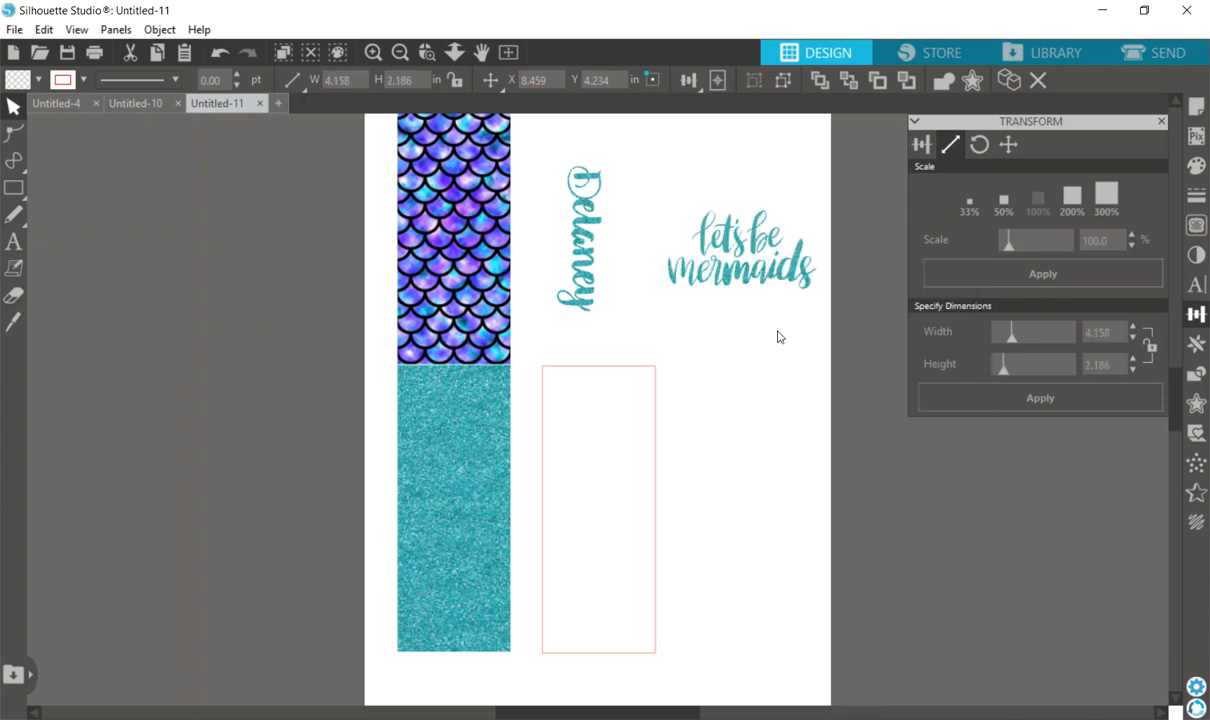
left_click(791, 286)
left_click_drag(823, 297, 789, 272)
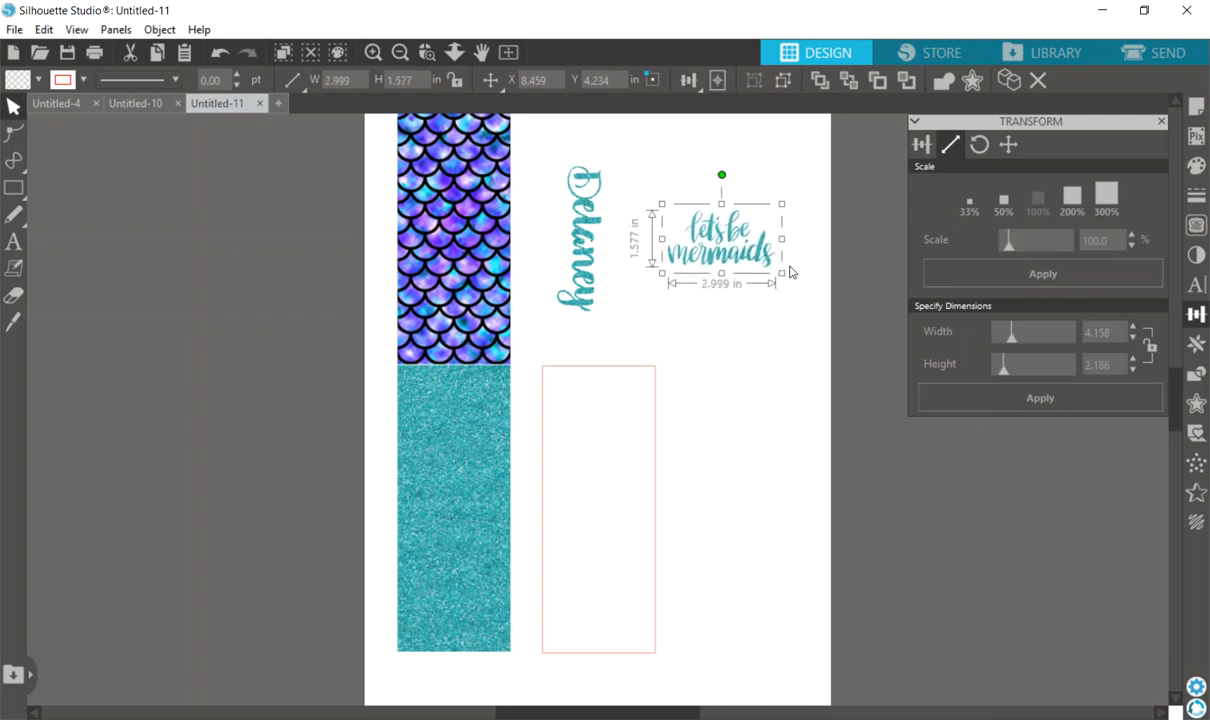
left_click(959, 467)
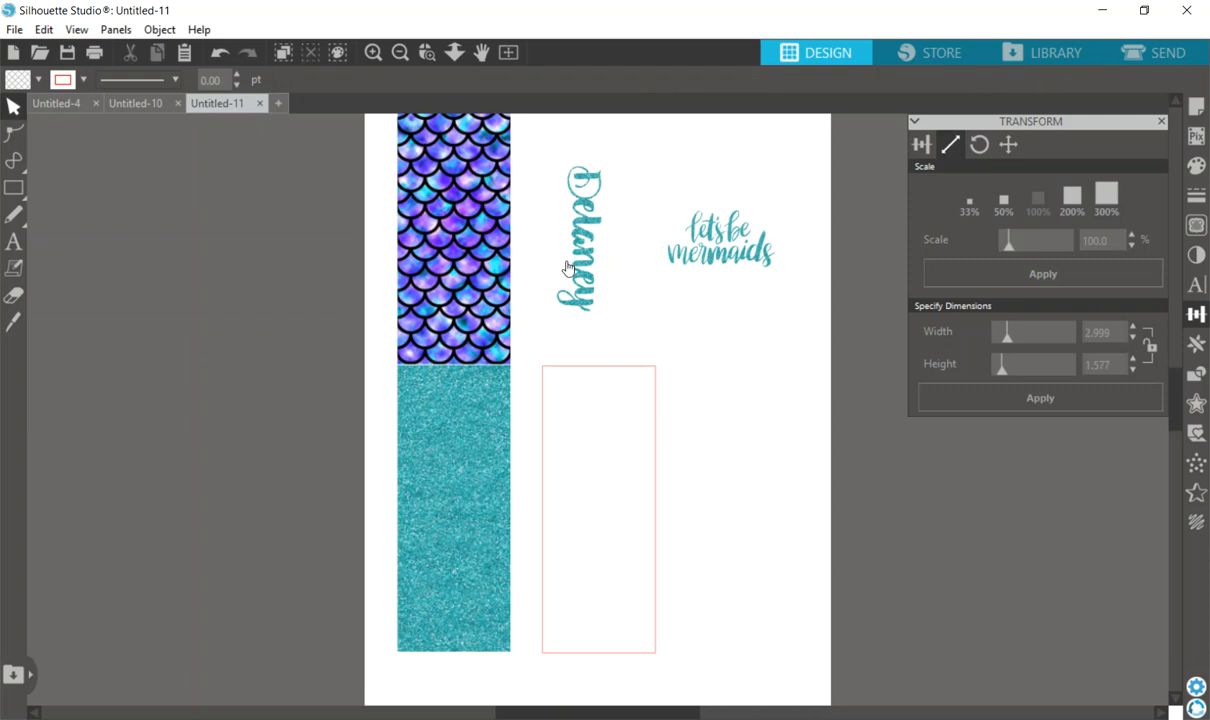
- Place the name and the phrase below it beside the scales panel, and delete the empty red-outlined rectangle
scroll(754, 571, "up", 4)
left_click_drag(583, 299, 562, 219)
left_click_drag(744, 338, 604, 374)
left_click(589, 463)
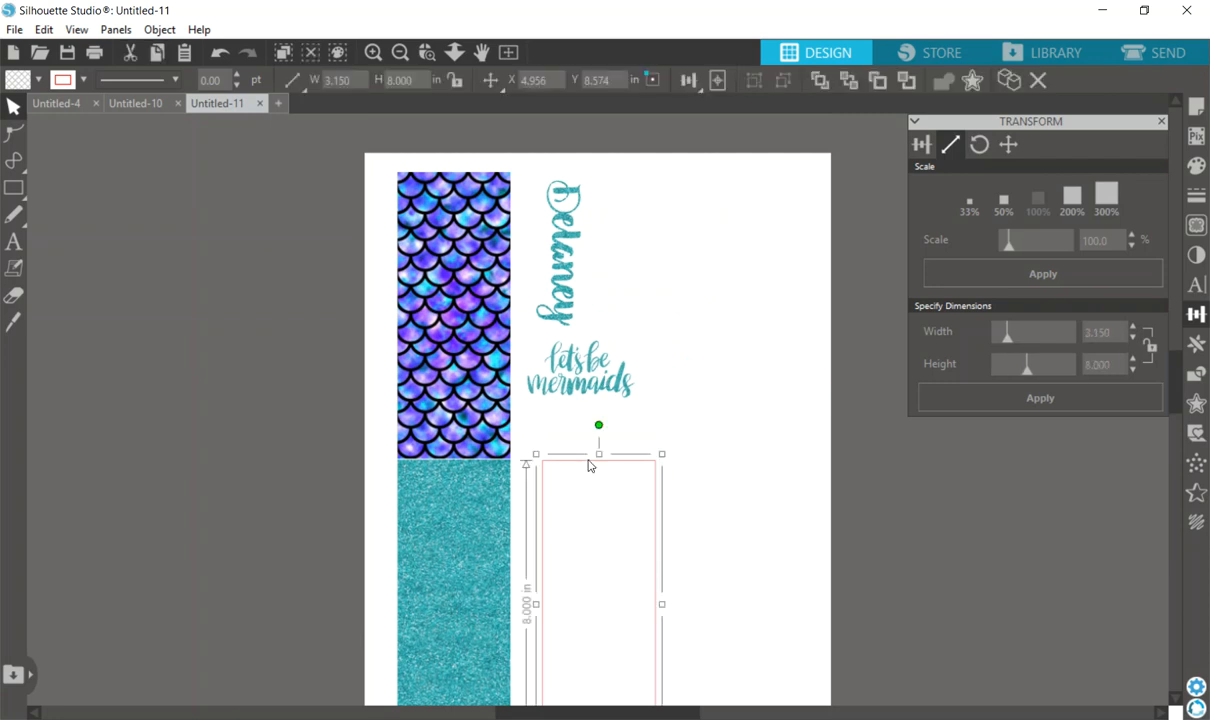
key("Delete")
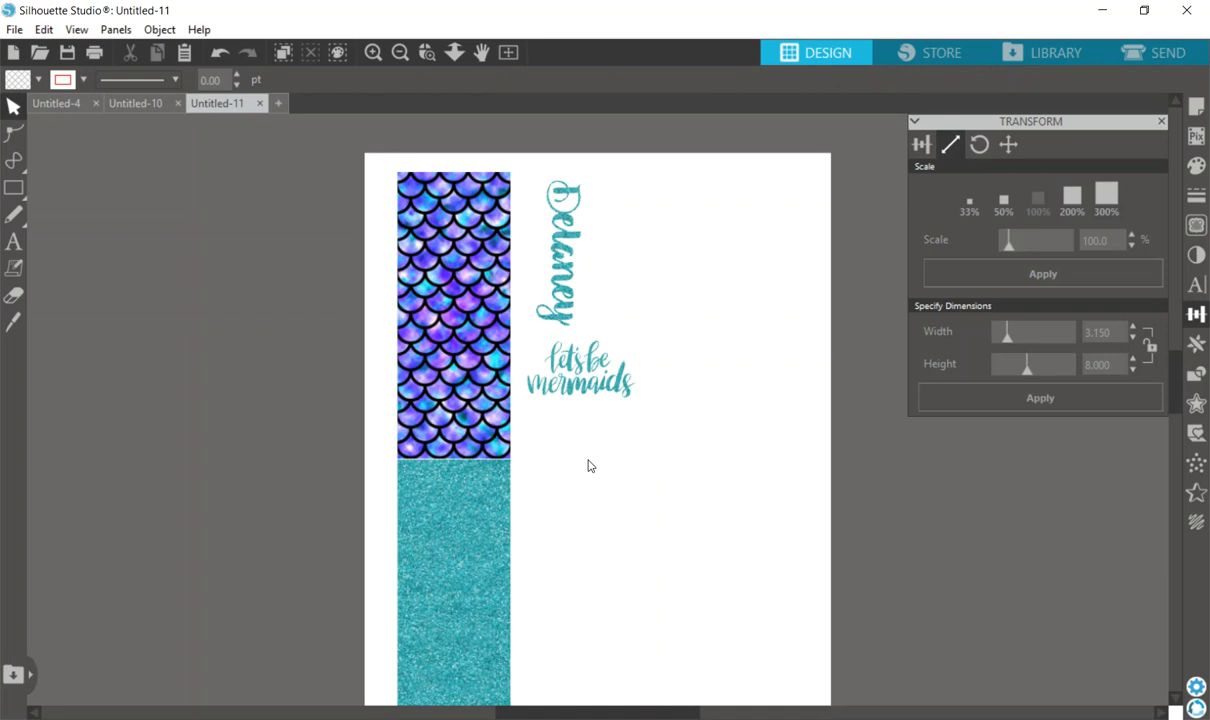
scroll(351, 354, "down", 1)
scroll(780, 567, "down", 3)
scroll(765, 614, "up", 2)
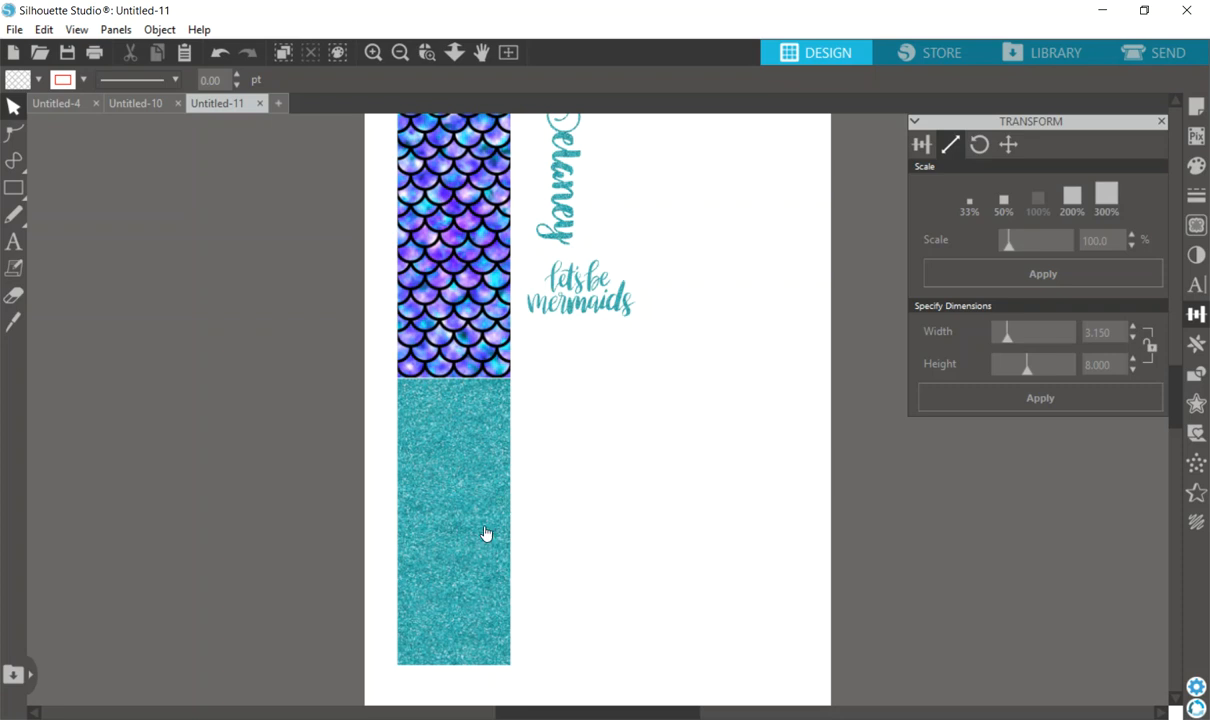
- Open the SparkleUnicornBow design from the library's user designs to examine its layout, and return to the mermaid document
left_click(279, 103)
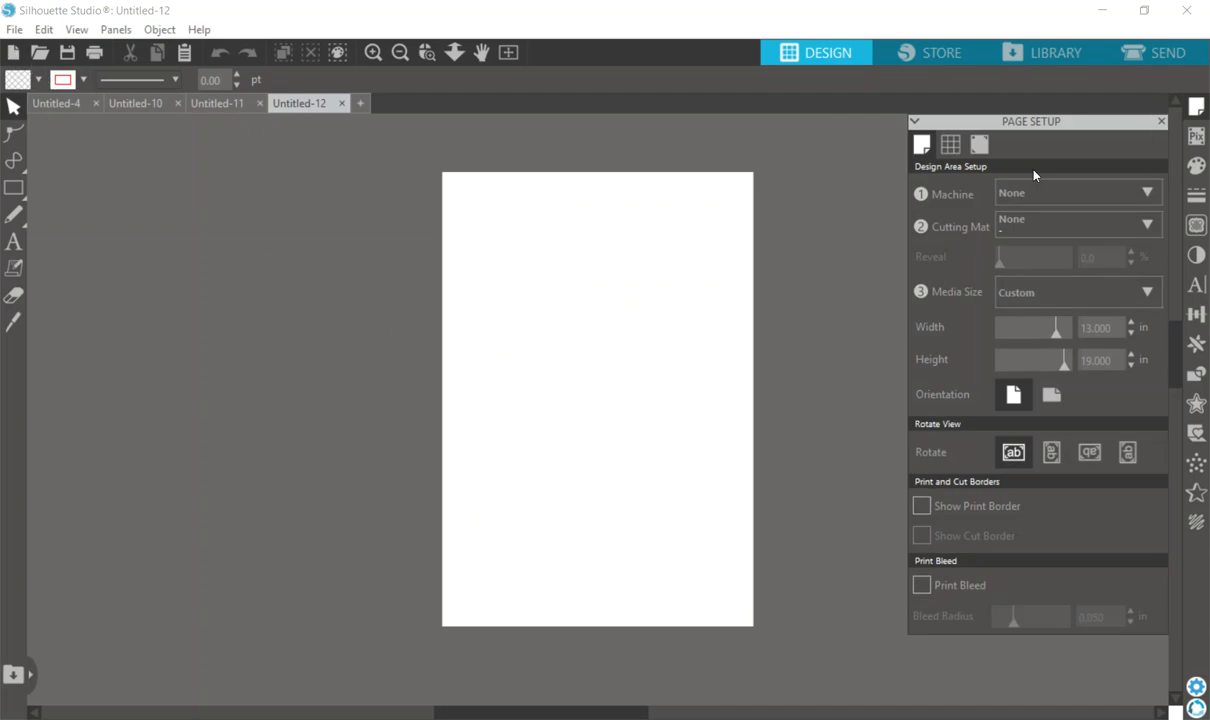
left_click(1045, 55)
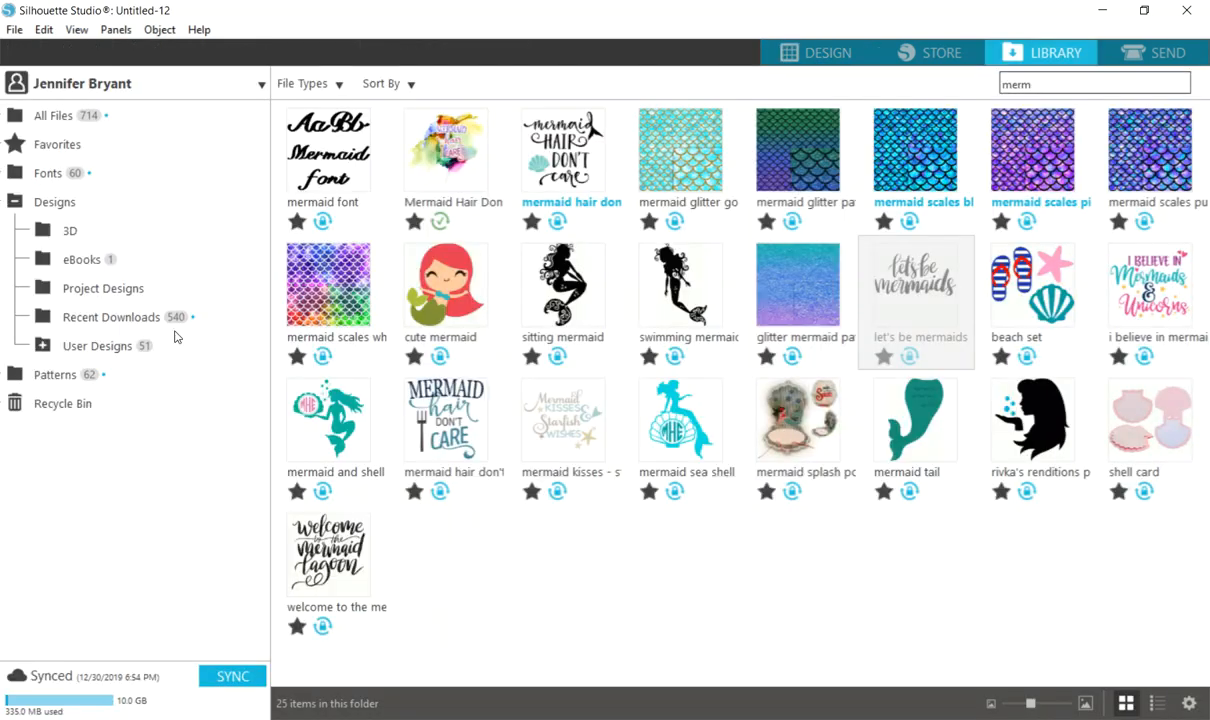
left_click(97, 346)
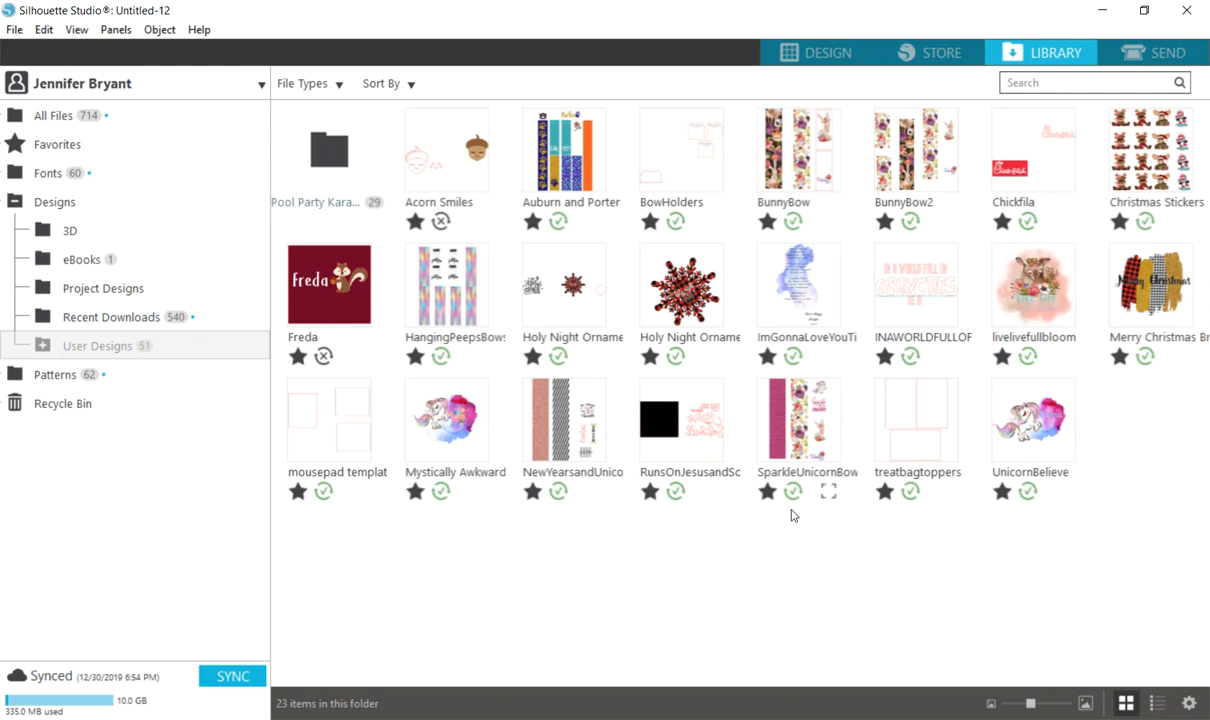
double_click(782, 447)
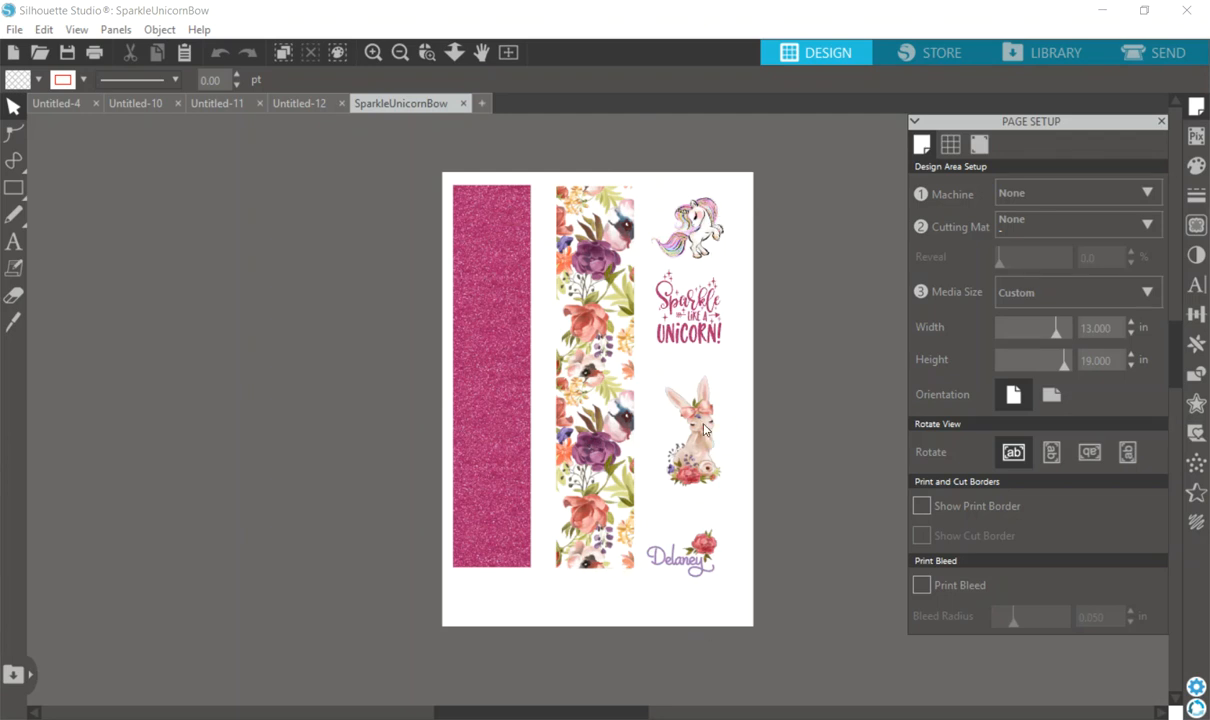
left_click(280, 102)
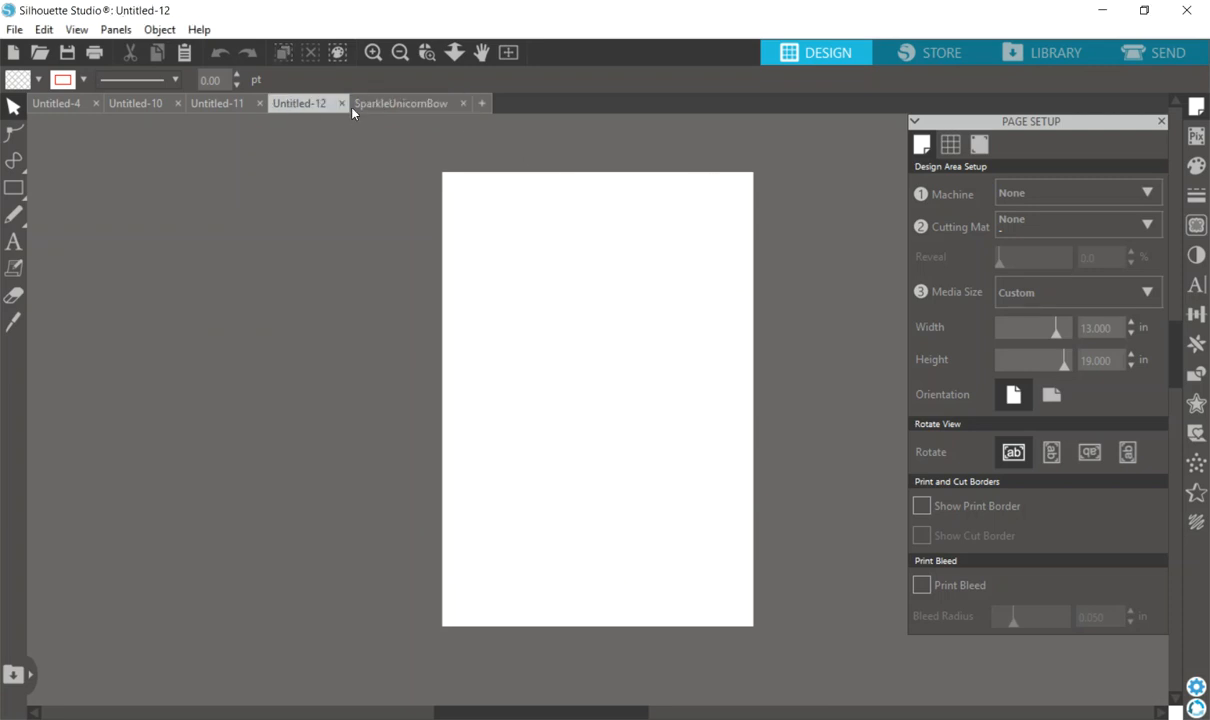
left_click(225, 104)
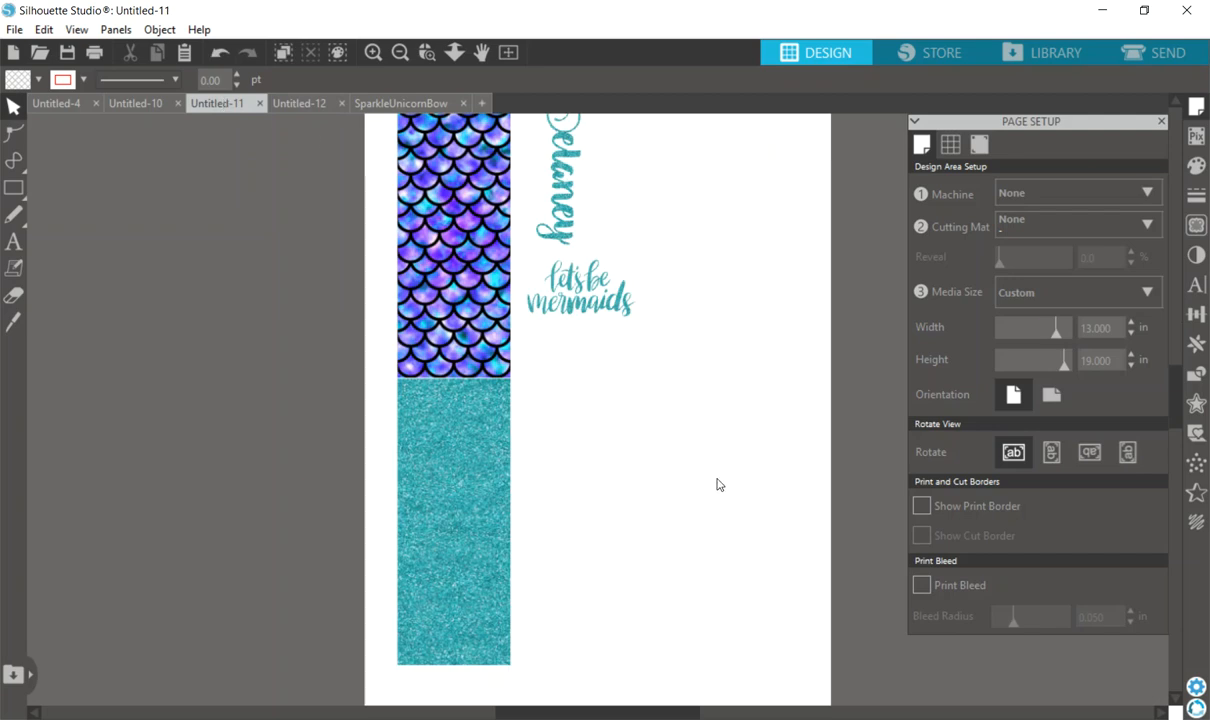
- Group the scales panel with the turquoise glitter panel and move the group slightly down toward the page's left edge
scroll(719, 483, "up", 3)
scroll(721, 480, "down", 4)
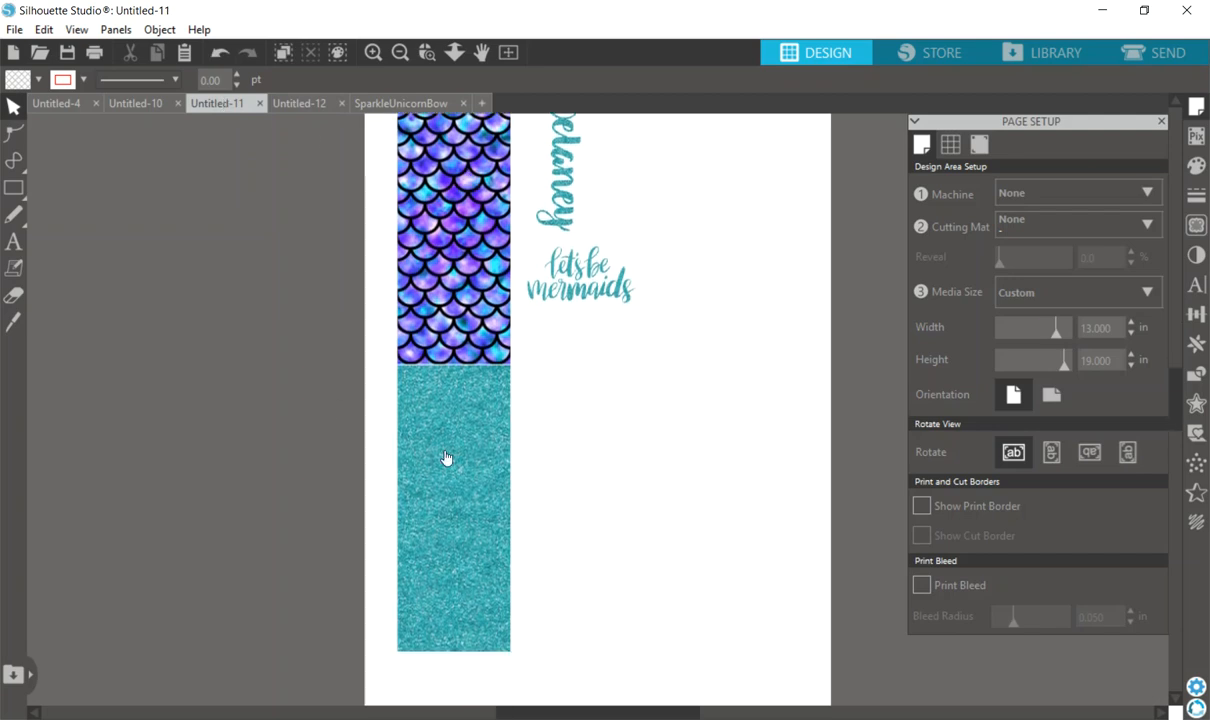
left_click_drag(475, 691, 398, 290)
right_click(419, 302)
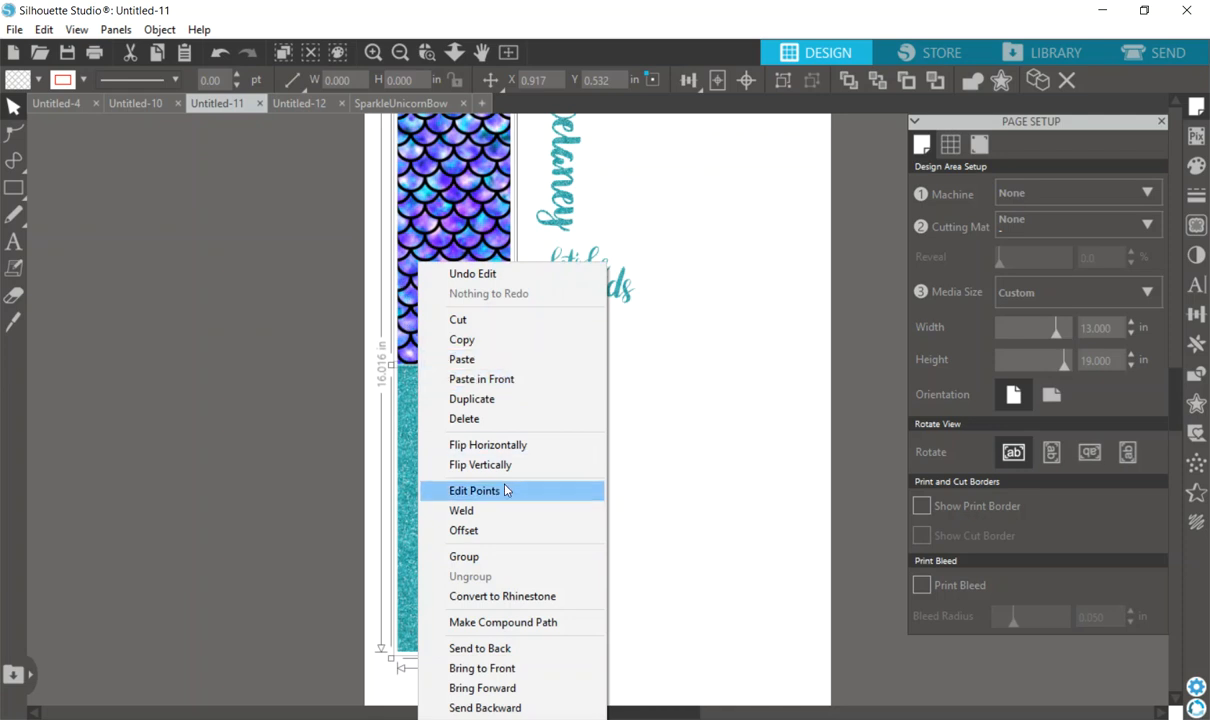
left_click(487, 563)
left_click(697, 553)
left_click_drag(474, 396, 477, 448)
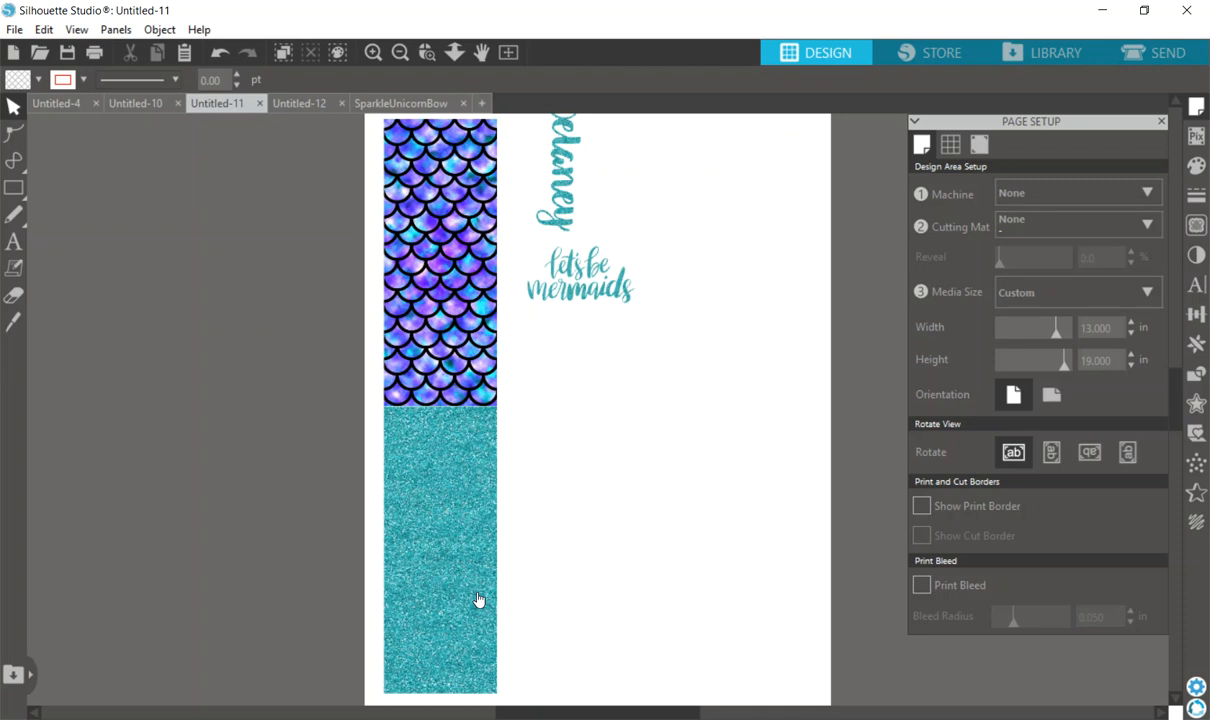
- Switch to the Untitled-10 document to review the bow supply list and example photos
scroll(797, 410, "up", 3)
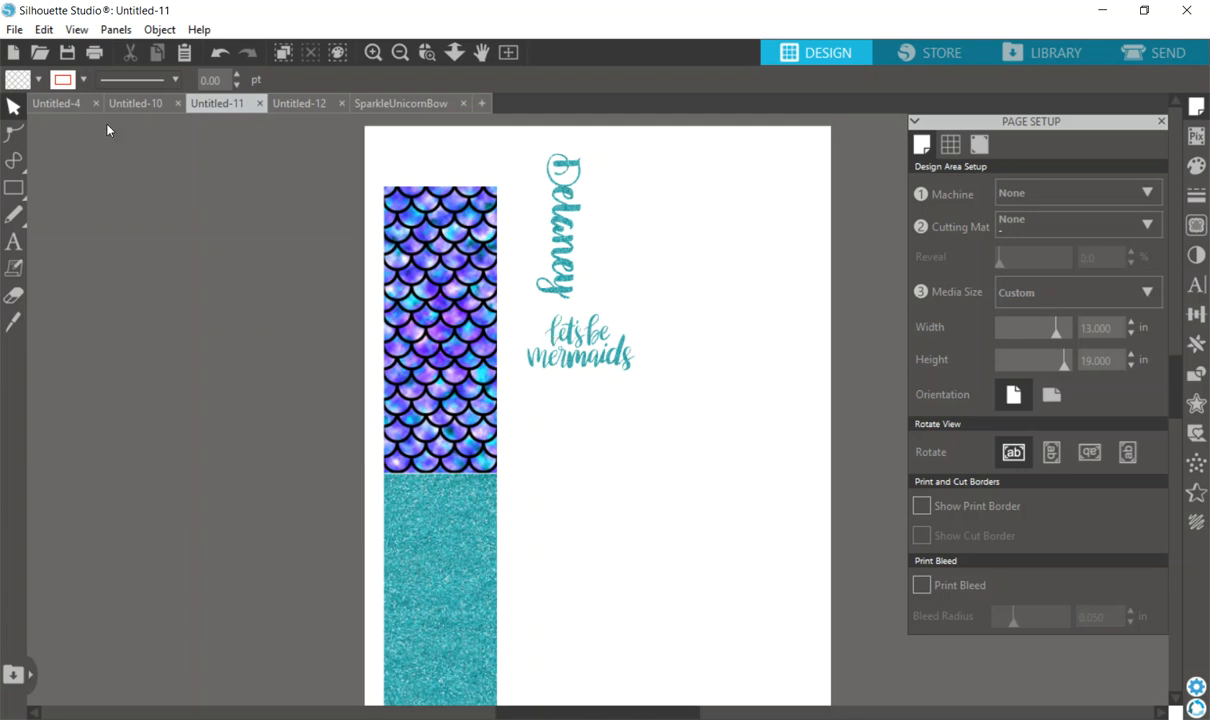
left_click(137, 103)
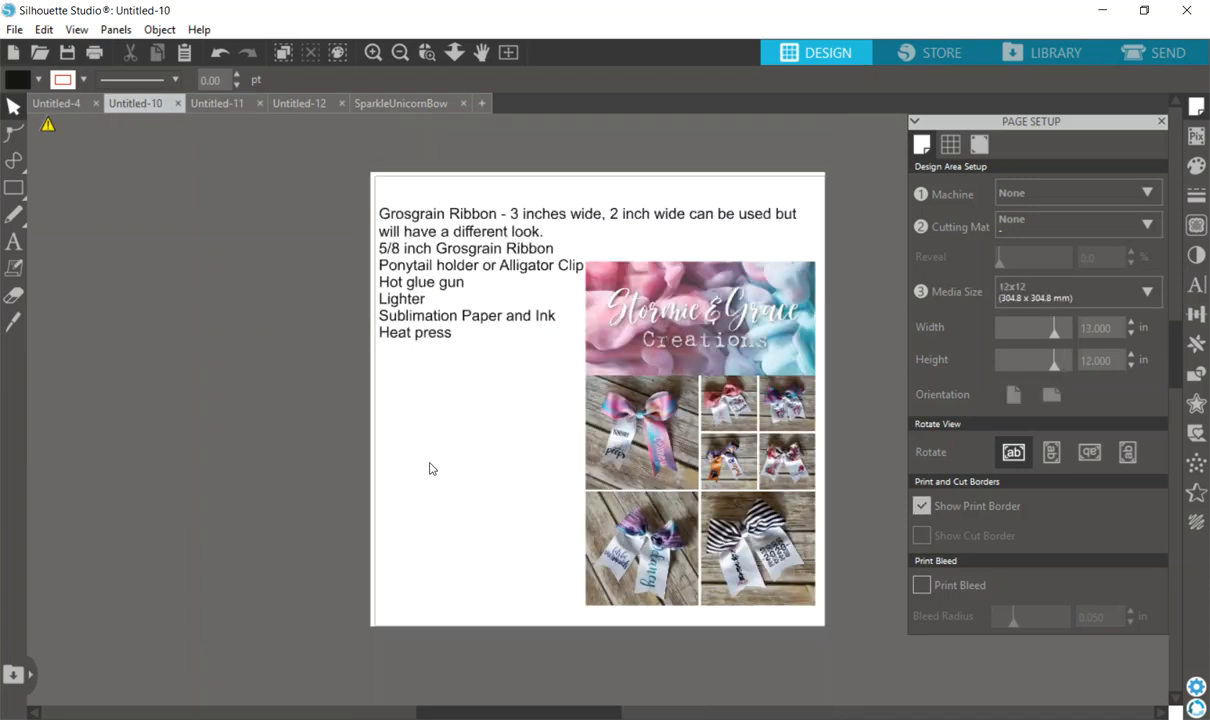